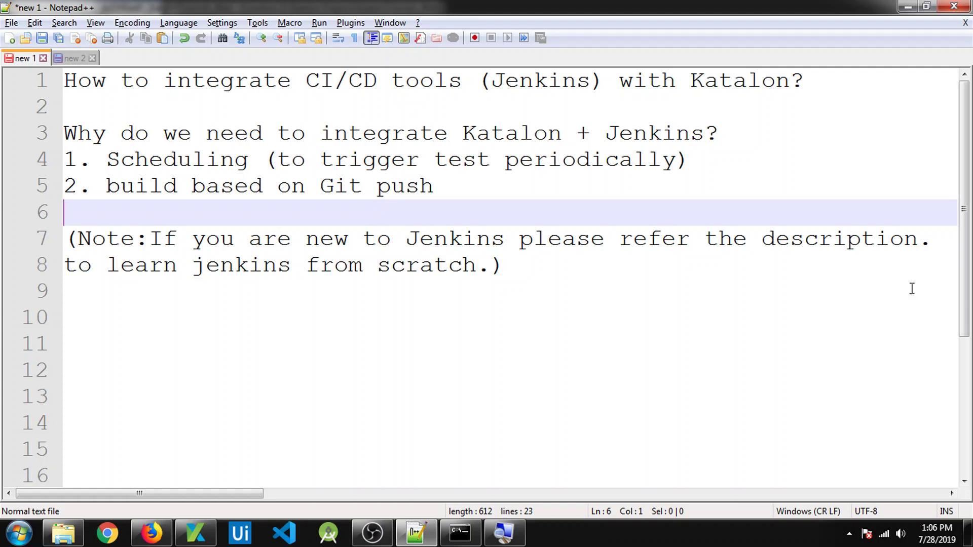
- Switch to Katalon Studio, view the console-mode command generation options for Sample Test Suite, and close them without generating anything
{"action": "left_click", "coordinate": [192, 531]}
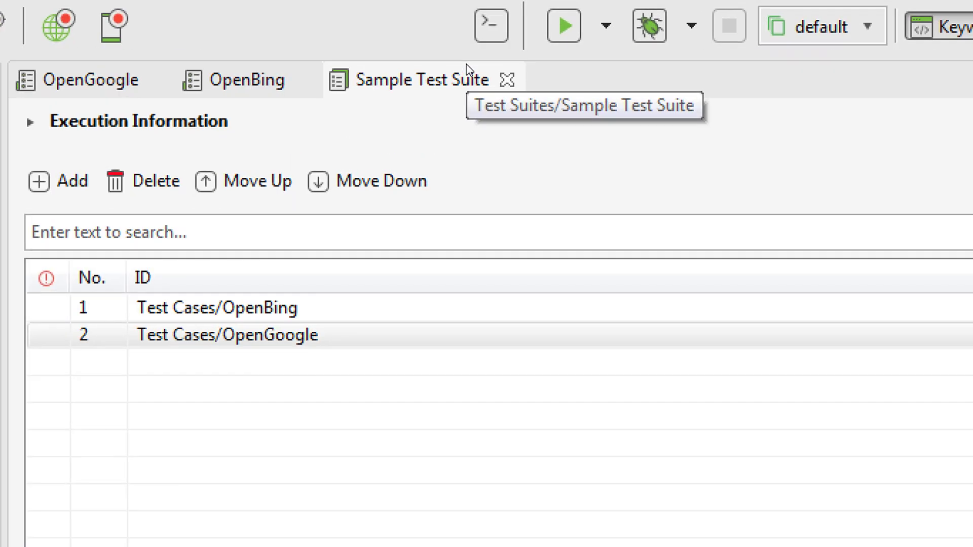
{"action": "left_click", "coordinate": [478, 43]}
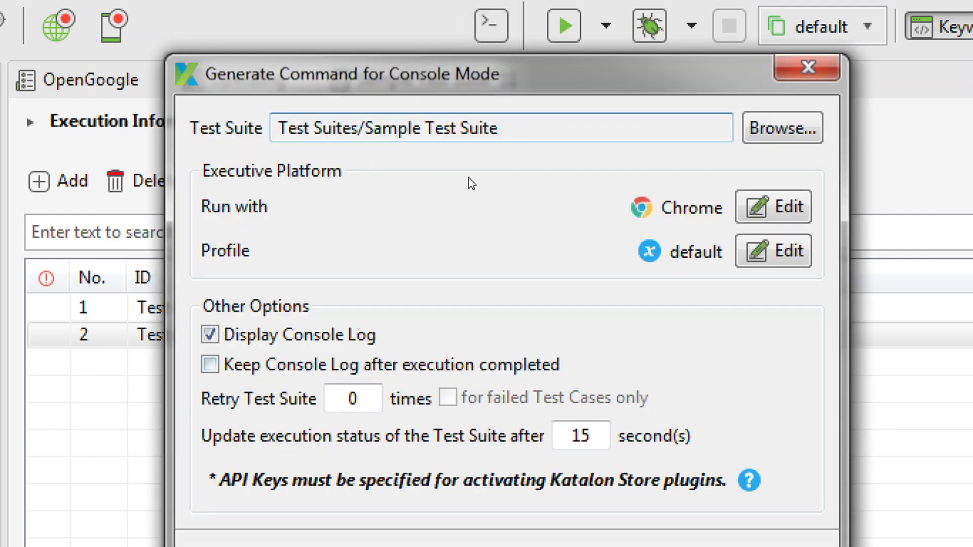
{"action": "key", "text": "Escape"}
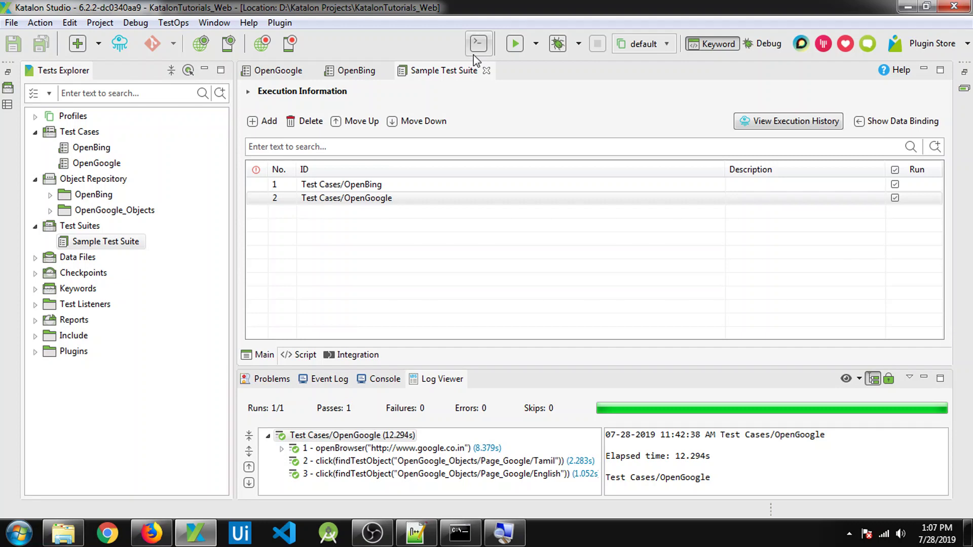
- Return to the Notepad++ notes and switch to the KatalonDemo project page of Jenkins in Firefox
{"action": "left_click", "coordinate": [411, 537]}
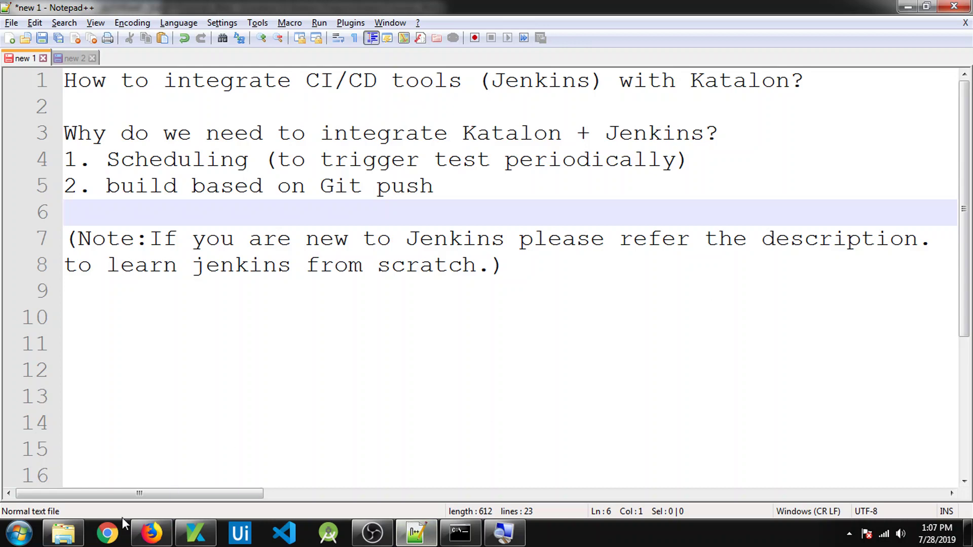
{"action": "right_click", "coordinate": [143, 541]}
{"action": "key", "text": "Escape"}
{"action": "mouse_move", "coordinate": [147, 535]}
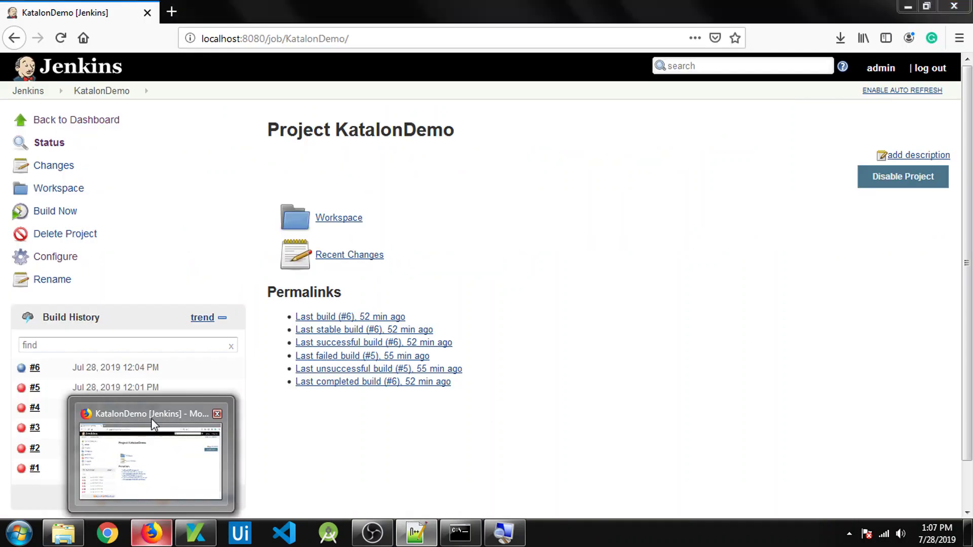
{"action": "left_click", "coordinate": [152, 431]}
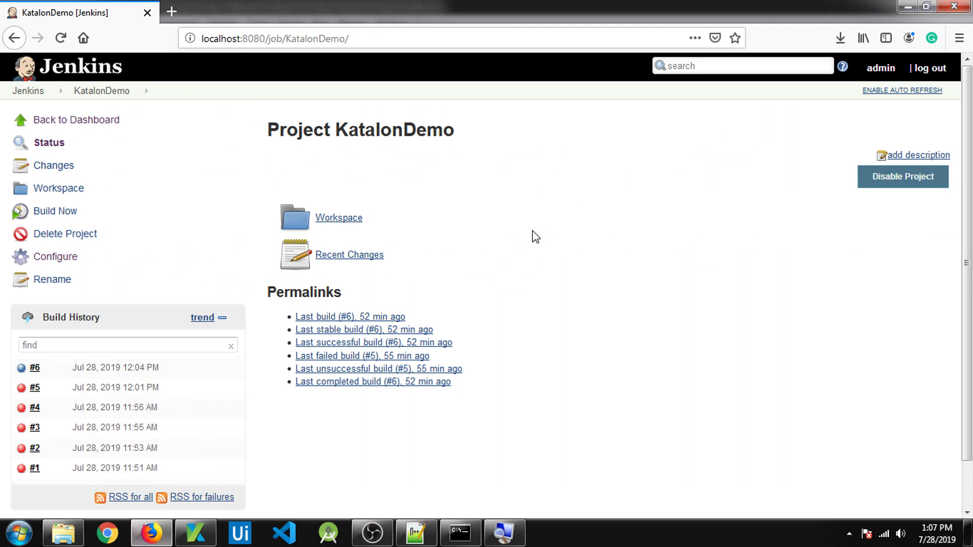
{"action": "key", "text": "super"}
{"action": "key", "text": "Escape"}
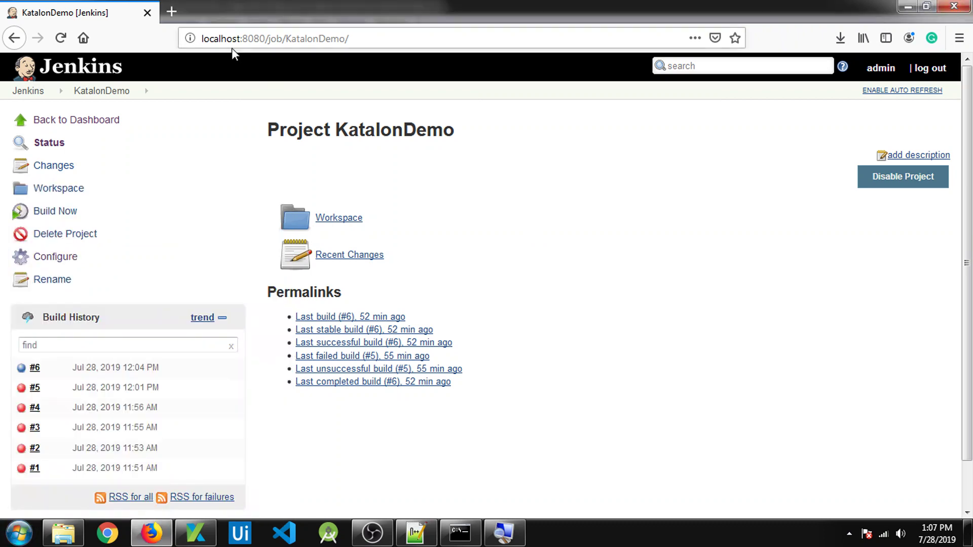
- Search the web for "jenkins war download" in a new browser tab
{"action": "left_click", "coordinate": [172, 12]}
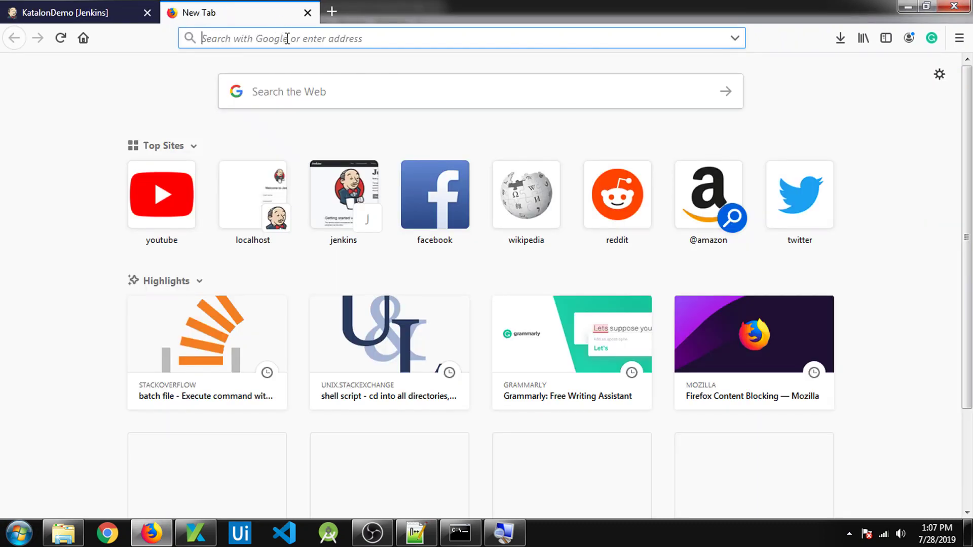
{"action": "type", "text": "jwen"}
{"action": "key", "text": "BackSpace"}
{"action": "key", "text": "BackSpace"}
{"action": "key", "text": "BackSpace"}
{"action": "type", "text": "en"}
{"action": "type", "text": "kins war download"}
{"action": "key", "text": "Return"}
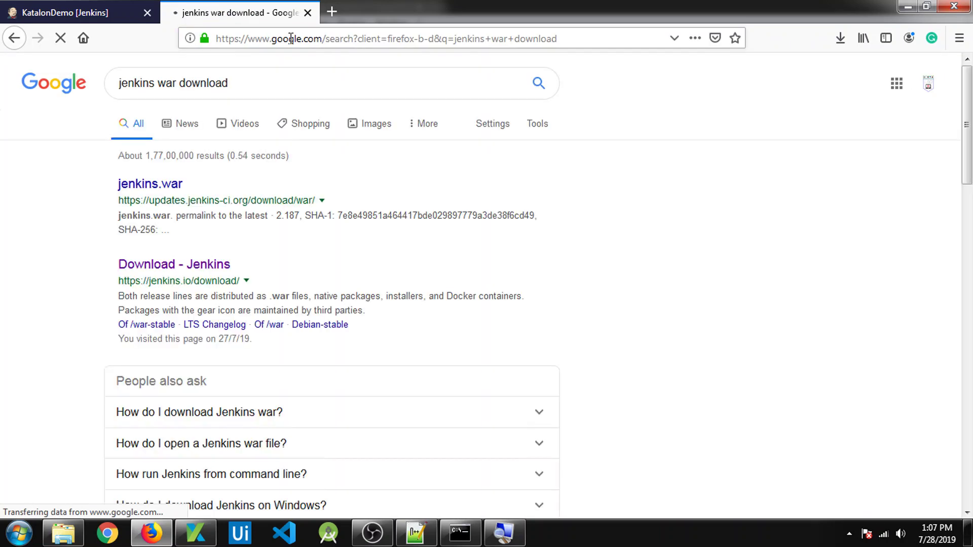
- Open the jenkins.io download page from the search results and locate the Generic Java package (.war) downloads
{"action": "middle_click", "coordinate": [196, 265]}
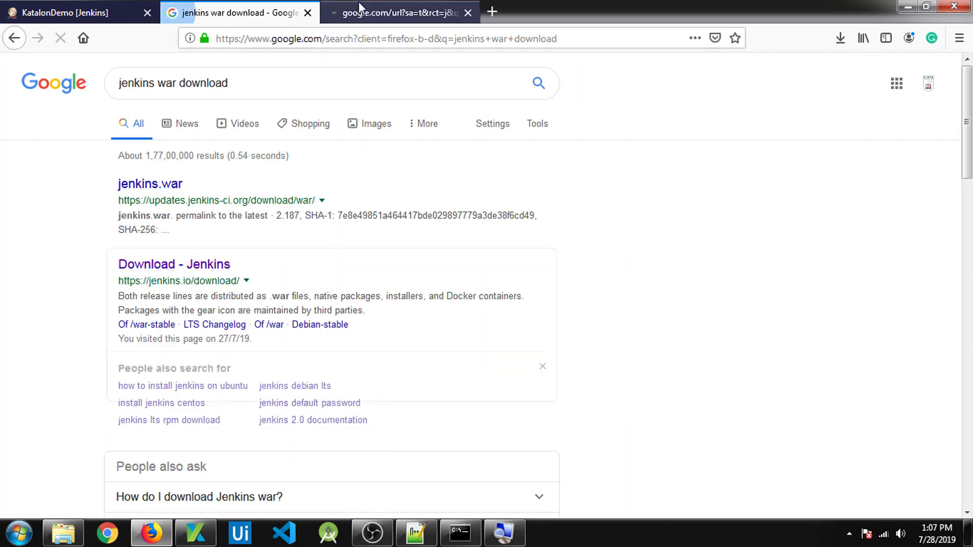
{"action": "left_click", "coordinate": [357, 2]}
{"action": "scroll", "coordinate": [174, 365], "scroll_direction": "down", "scroll_amount": 2}
{"action": "scroll", "coordinate": [174, 365], "scroll_direction": "down", "scroll_amount": 10}
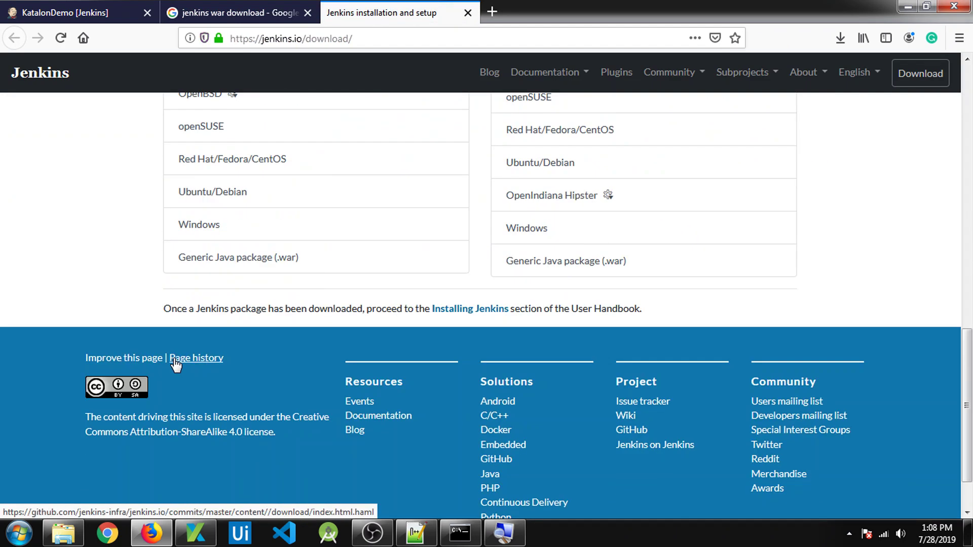
{"action": "scroll", "coordinate": [175, 365], "scroll_direction": "up", "scroll_amount": 3}
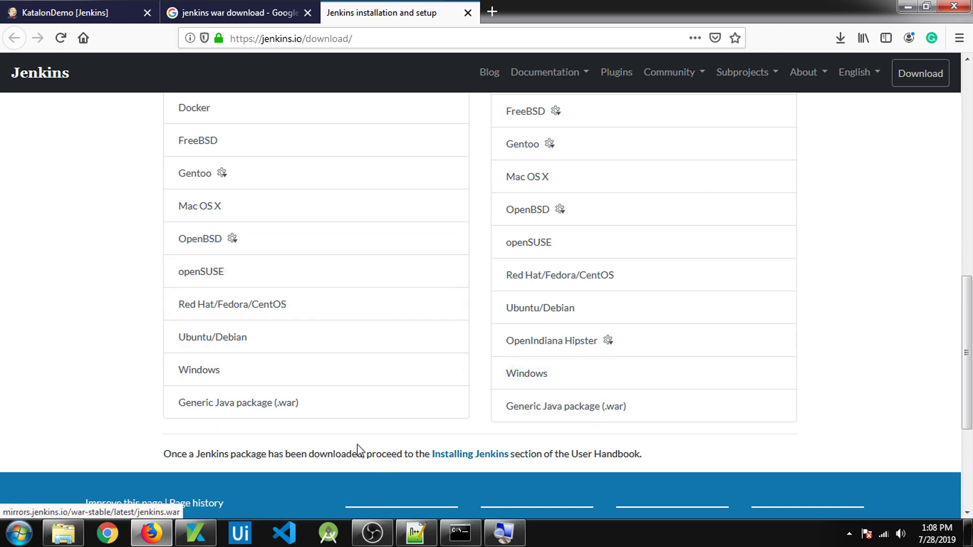
- Switch to Notepad++ and add the command "java -jar jenkins.war" below the note, separated by a blank line
{"action": "left_click", "coordinate": [415, 532]}
{"action": "left_click", "coordinate": [591, 259]}
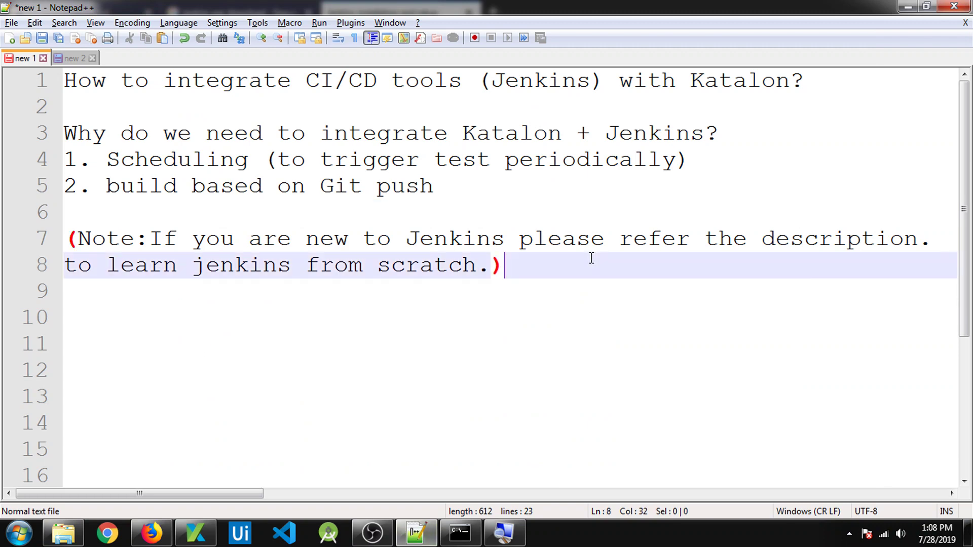
{"action": "key", "text": "Return"}
{"action": "key", "text": "Return"}
{"action": "type", "text": "java -jar jenkins.war"}
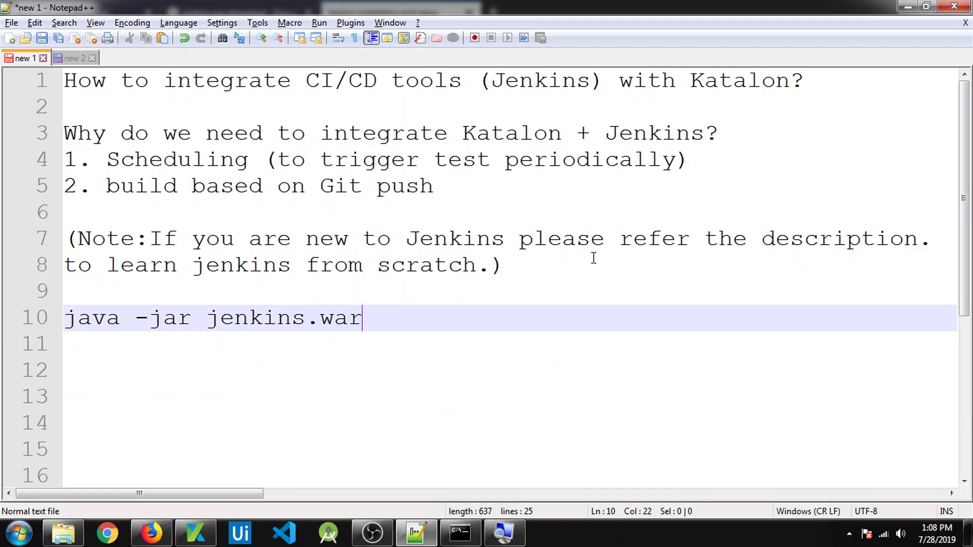
- Switch to Firefox, show the KatalonDemo project, and close the search and Jenkins download pages
{"action": "left_click", "coordinate": [150, 533]}
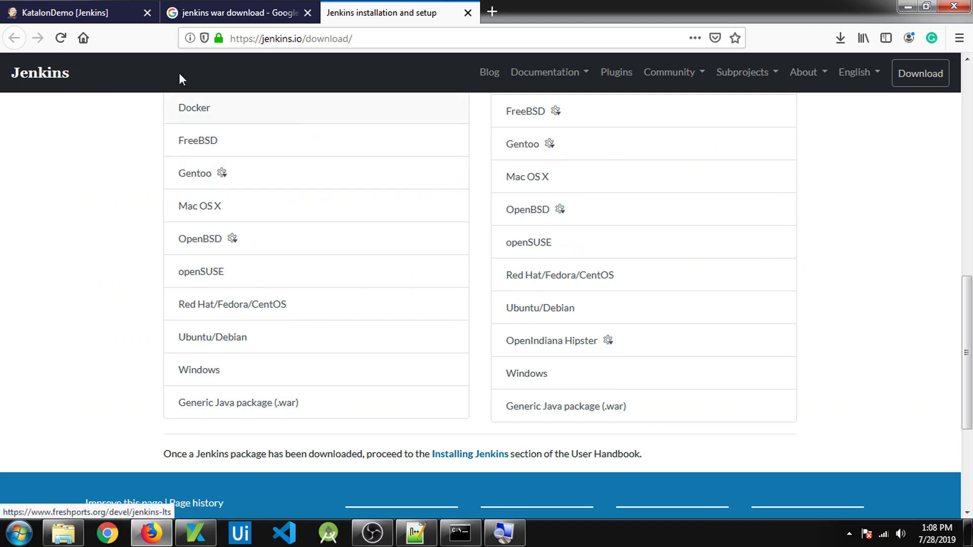
{"action": "left_click", "coordinate": [51, 11]}
{"action": "left_click", "coordinate": [308, 12]}
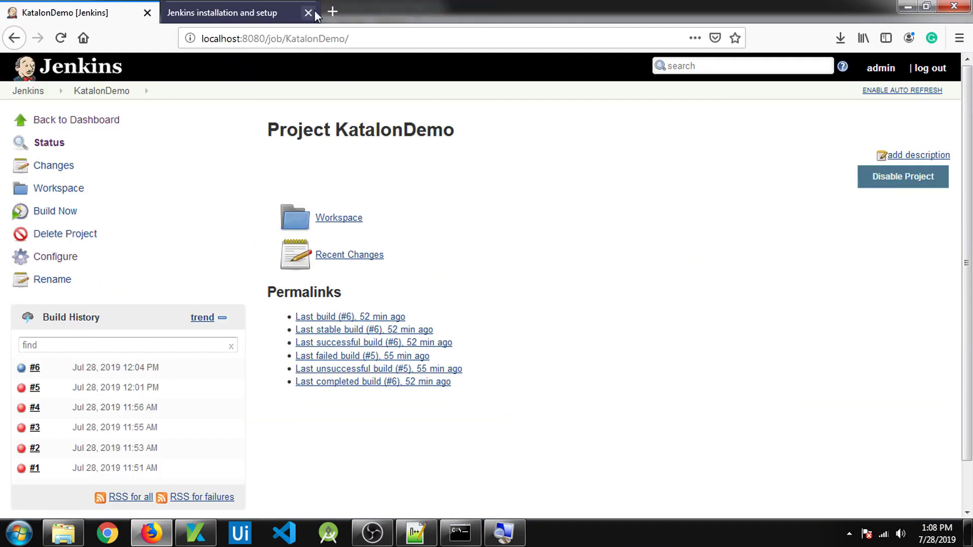
{"action": "left_click", "coordinate": [307, 13]}
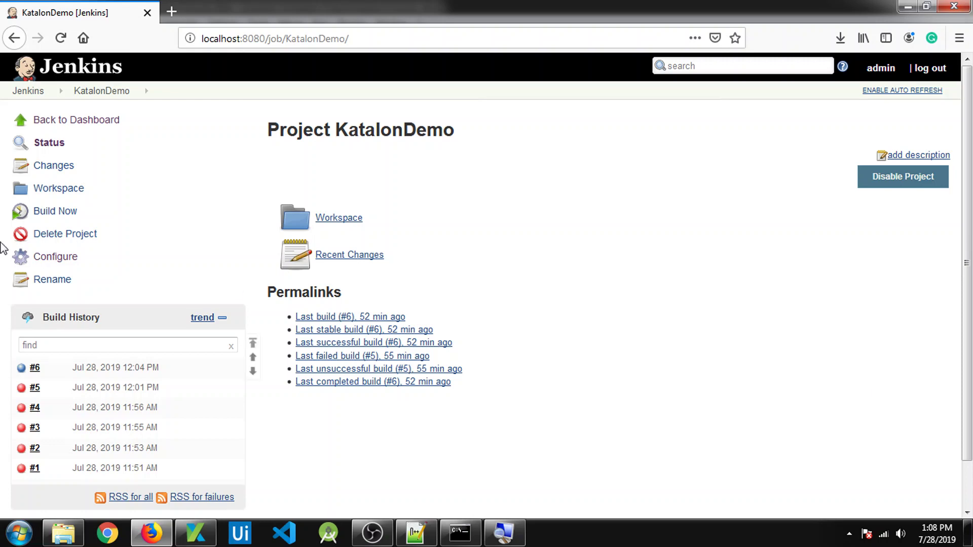
- Create a new Freestyle project named "Katalon Integration Demo" from the Jenkins dashboard
{"action": "left_click", "coordinate": [70, 122]}
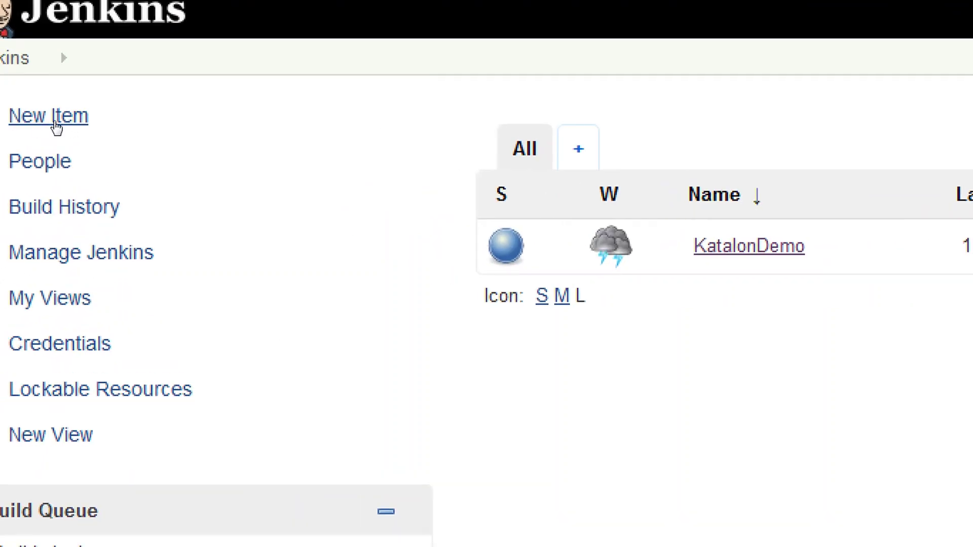
{"action": "left_click", "coordinate": [56, 124]}
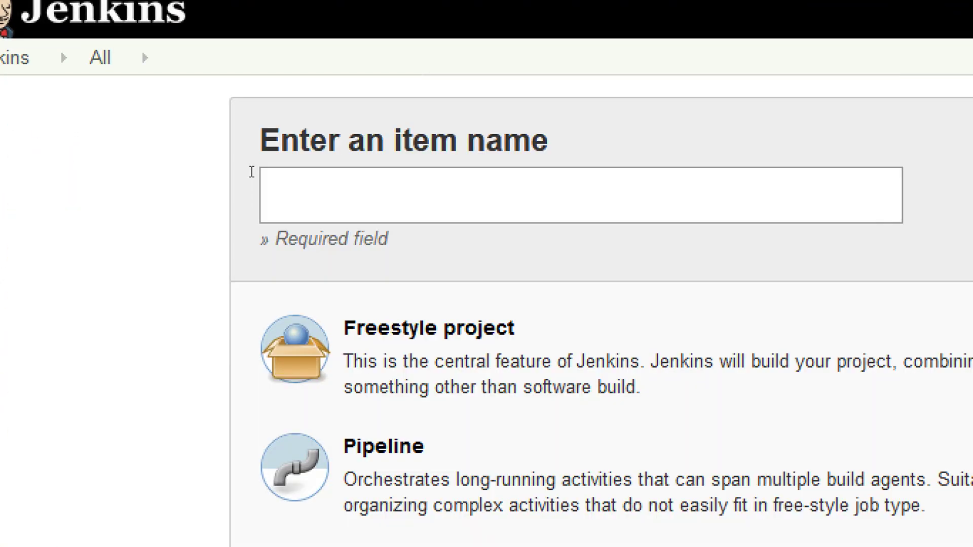
{"action": "type", "text": "Katalon In"}
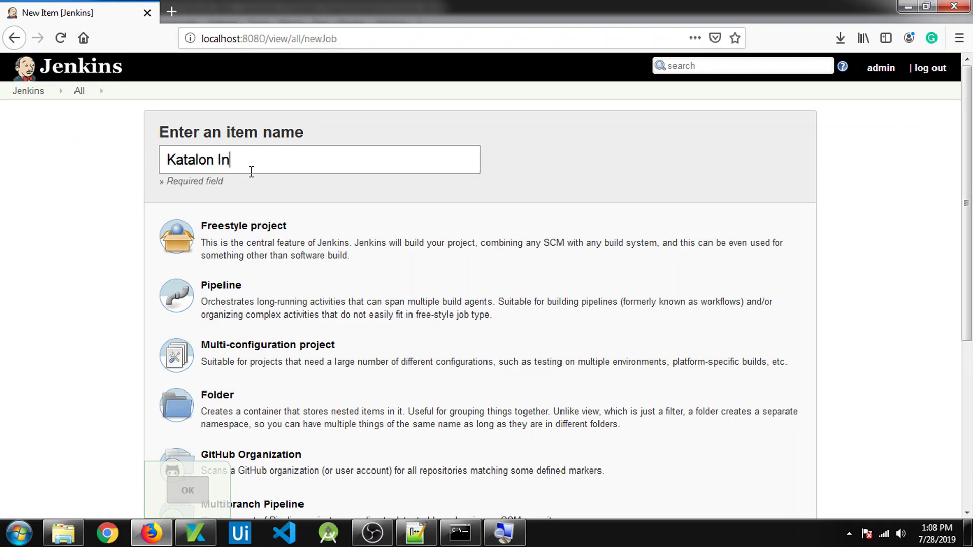
{"action": "type", "text": "tegration Demo"}
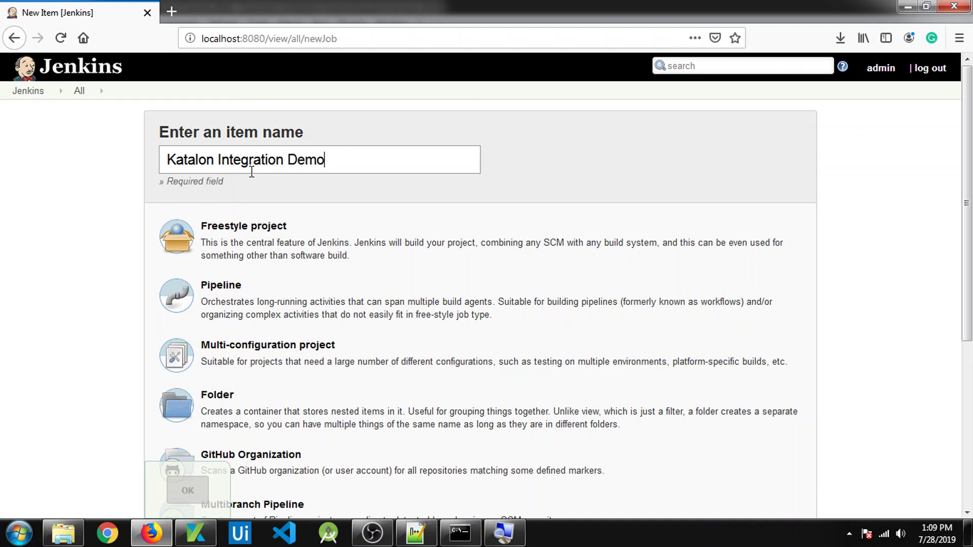
{"action": "left_click", "coordinate": [280, 261]}
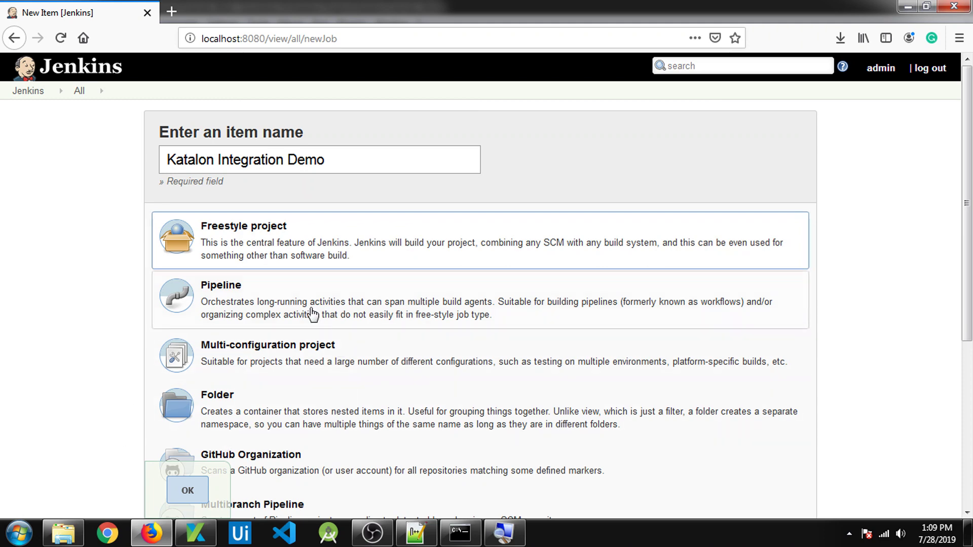
{"action": "scroll", "coordinate": [315, 304], "scroll_direction": "down", "scroll_amount": 2}
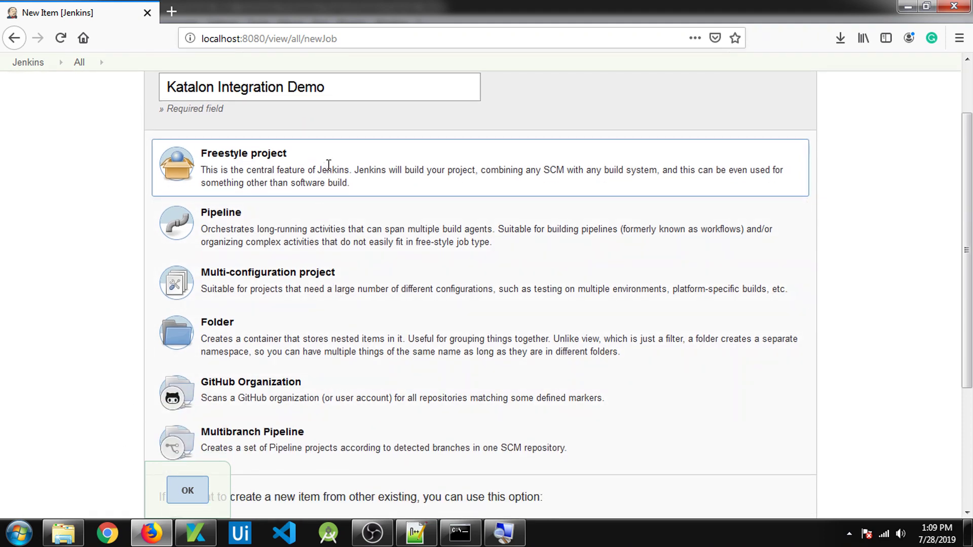
{"action": "left_click", "coordinate": [184, 494]}
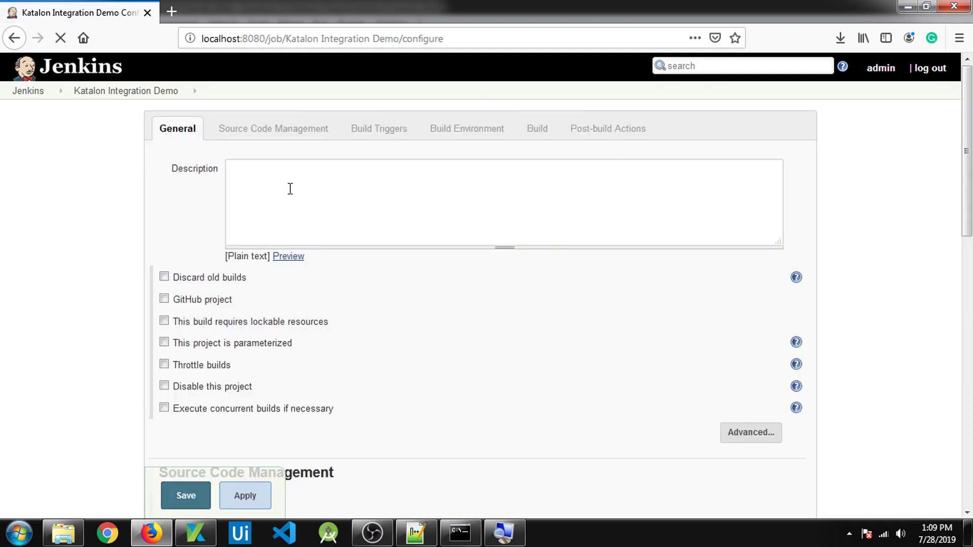
- Enter "This is a demo katalon integration" as the project's description and go to its build trigger and build sections
{"action": "type", "text": "This "}
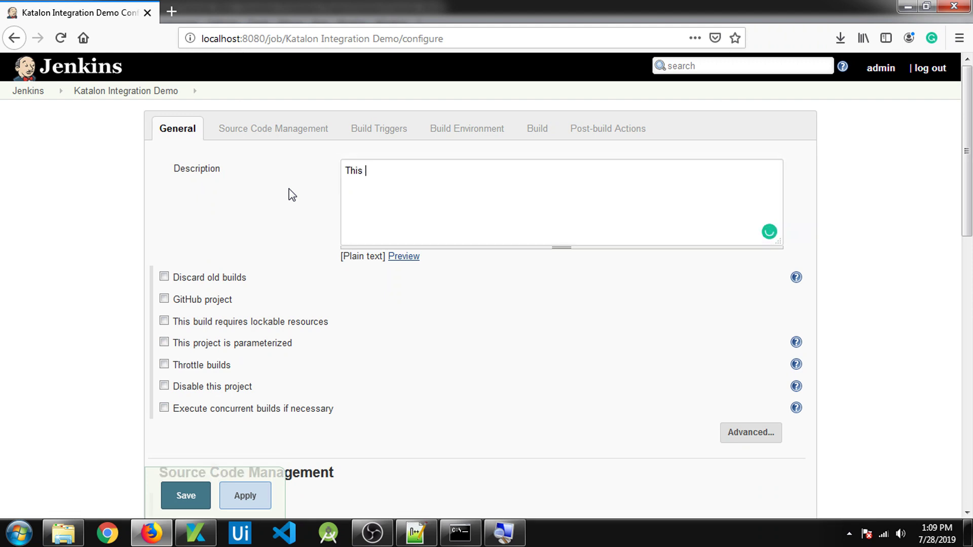
{"action": "type", "text": "is a dem"}
{"action": "type", "text": "o katalon integration"}
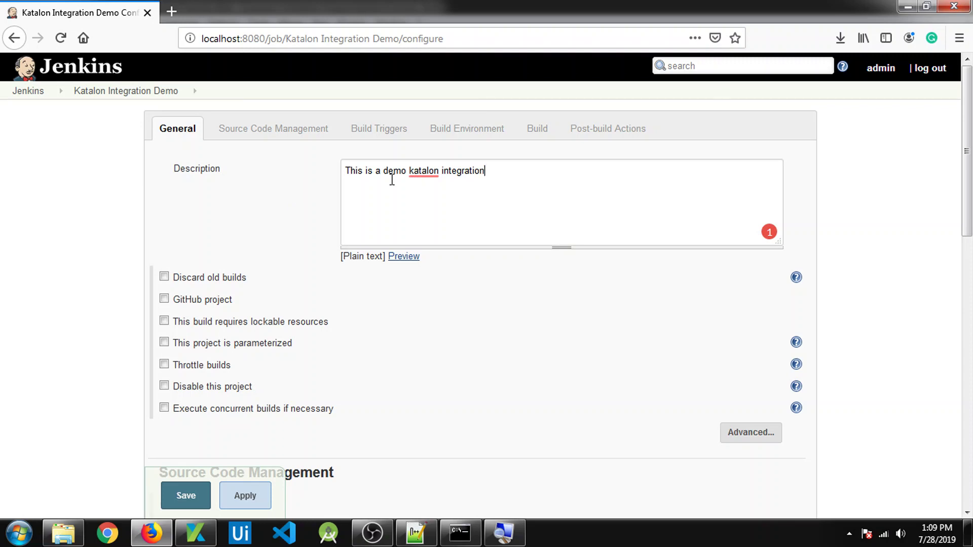
{"action": "scroll", "coordinate": [308, 249], "scroll_direction": "down", "scroll_amount": 10}
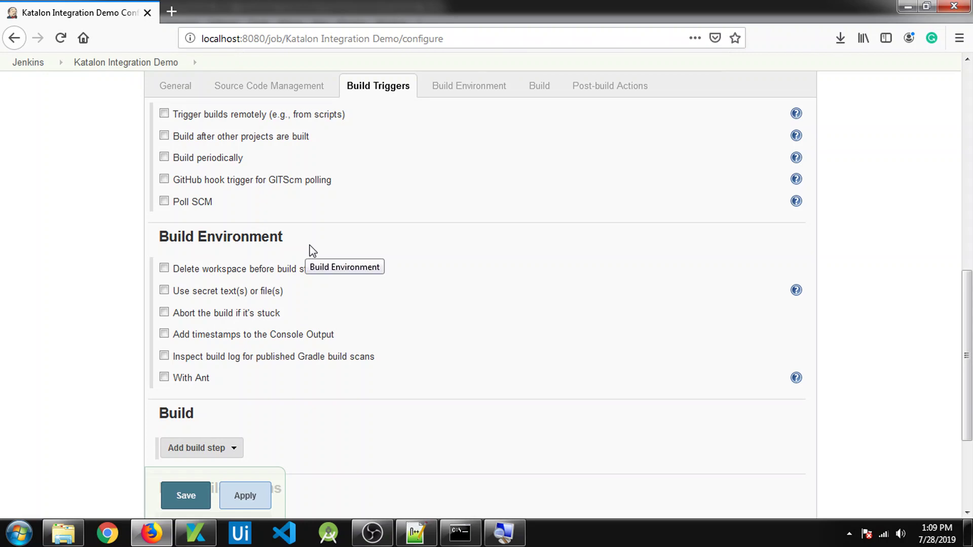
- Switch to Katalon Studio and examine the steps of the OpenBing and OpenGoogle test cases used by Sample Test Suite
{"action": "left_click", "coordinate": [196, 533]}
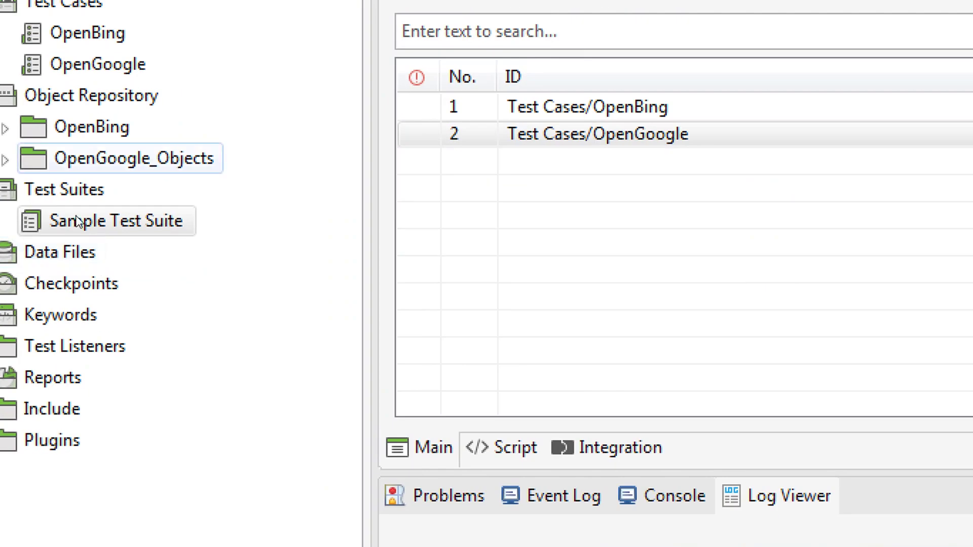
{"action": "left_click", "coordinate": [76, 241]}
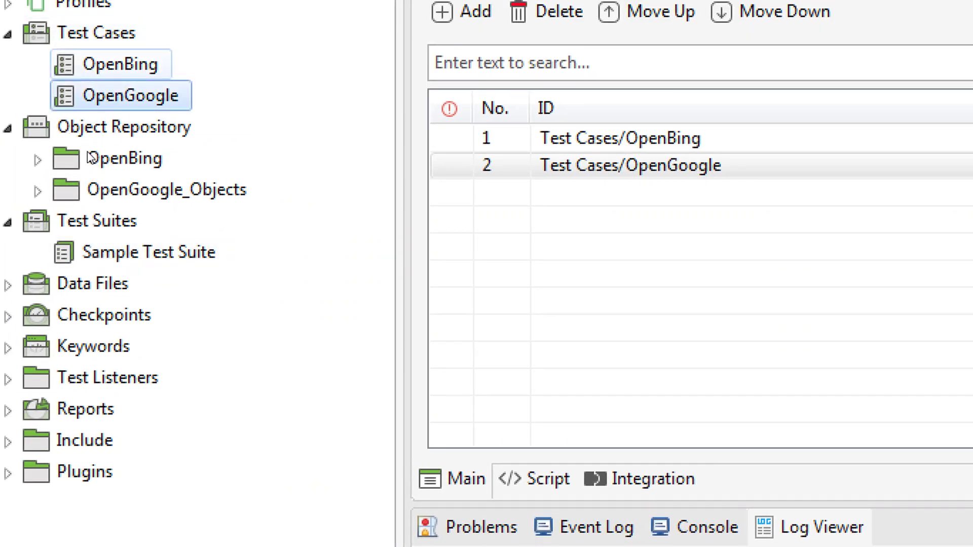
{"action": "key", "text": "Up"}
{"action": "key", "text": "Return"}
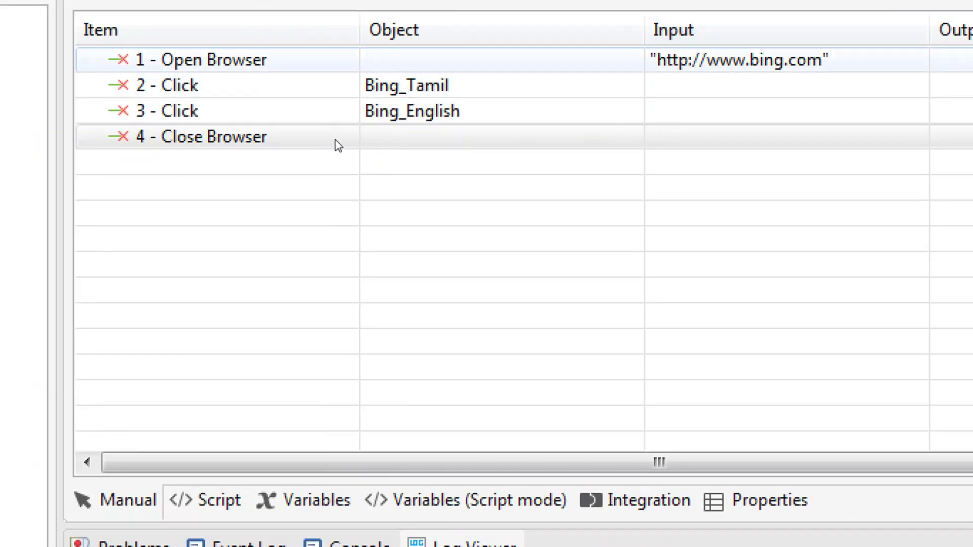
{"action": "mouse_move", "coordinate": [667, 123]}
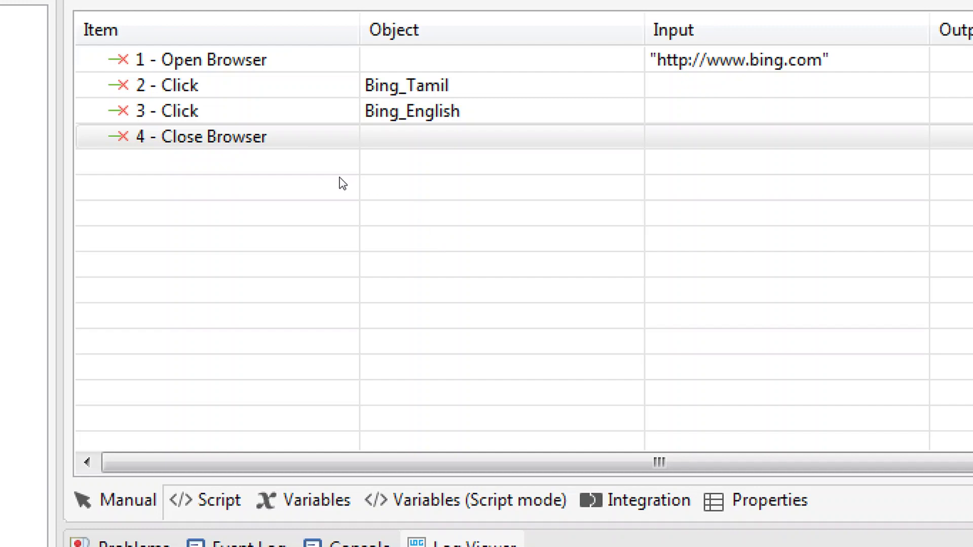
{"action": "mouse_move", "coordinate": [341, 184]}
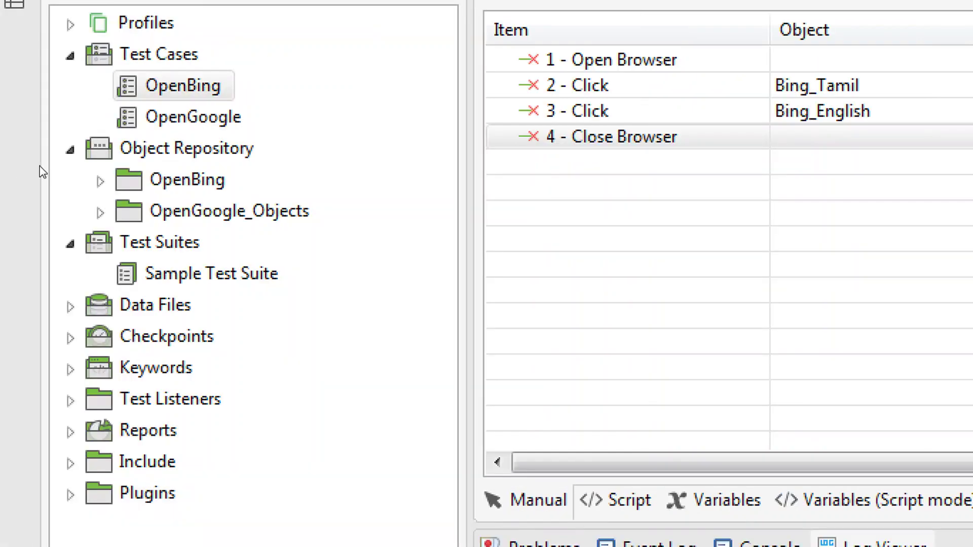
{"action": "key", "text": "Down"}
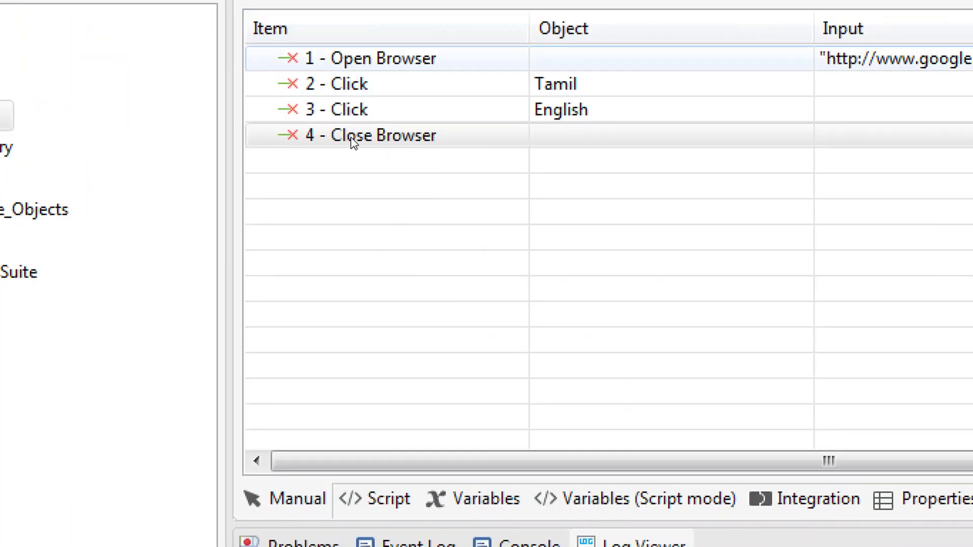
{"action": "key", "text": "Down"}
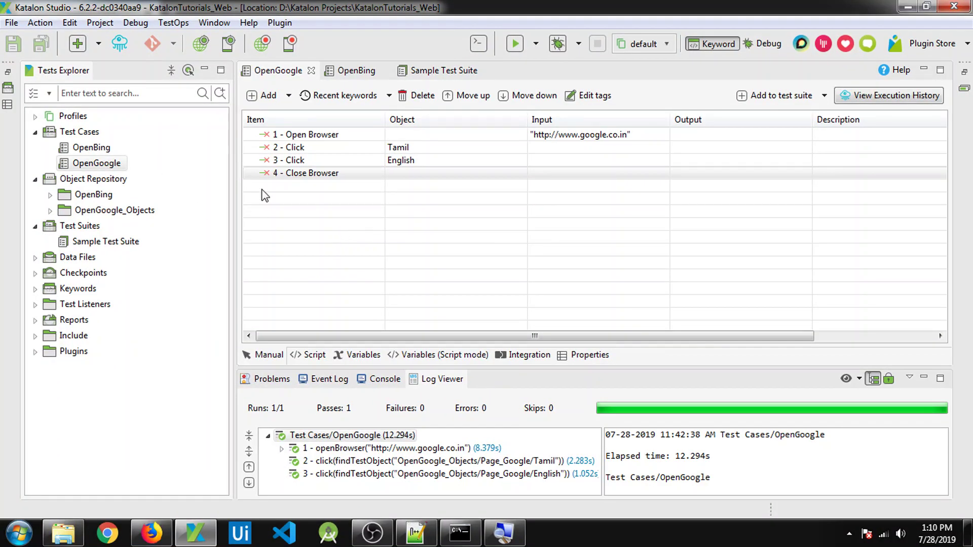
{"action": "left_click", "coordinate": [75, 135]}
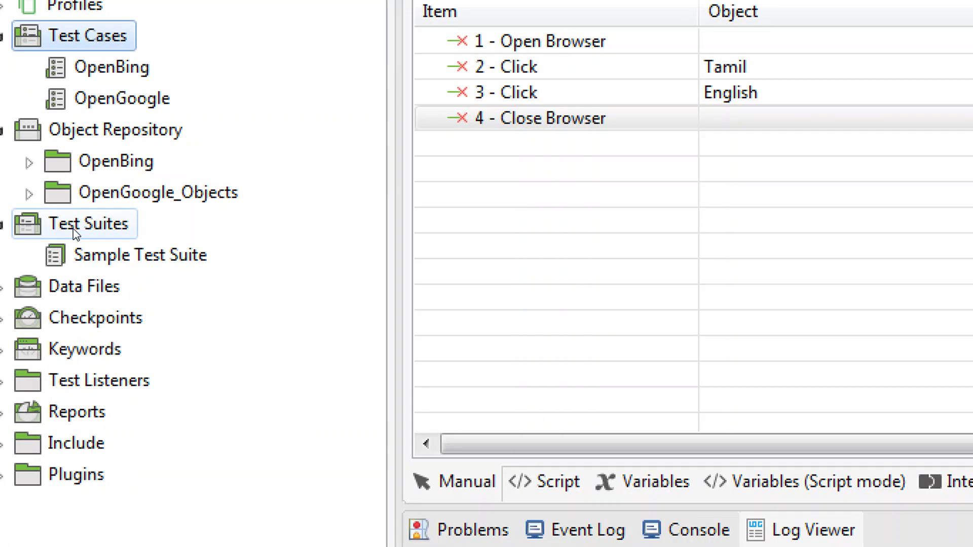
- Open Sample Test Suite from the Test Suites folder and review the test cases it contains
{"action": "left_click", "coordinate": [74, 226]}
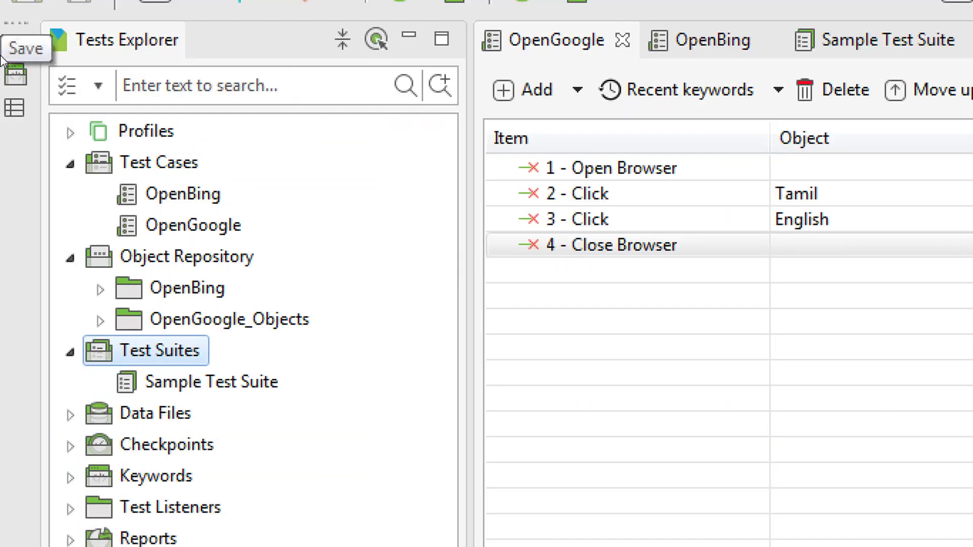
{"action": "key", "text": "super"}
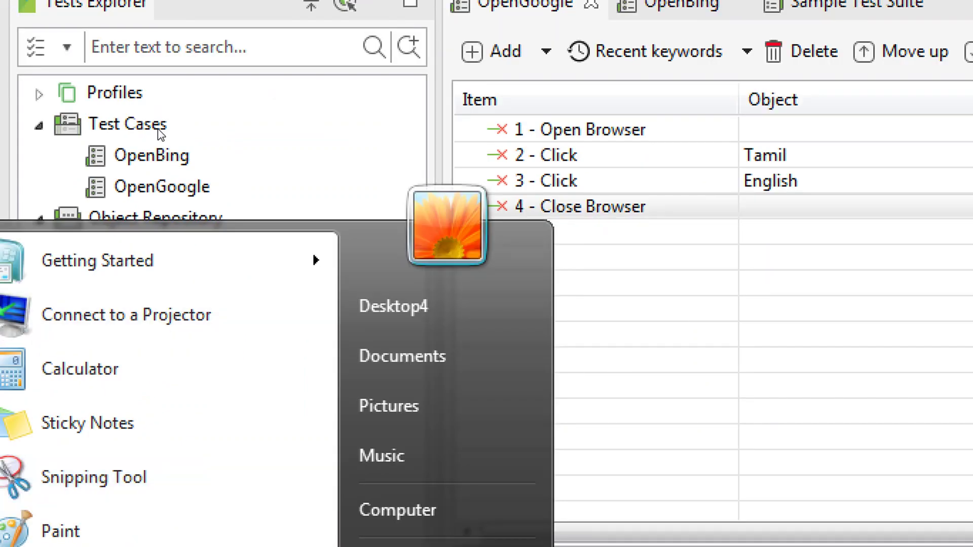
{"action": "left_click", "coordinate": [188, 170]}
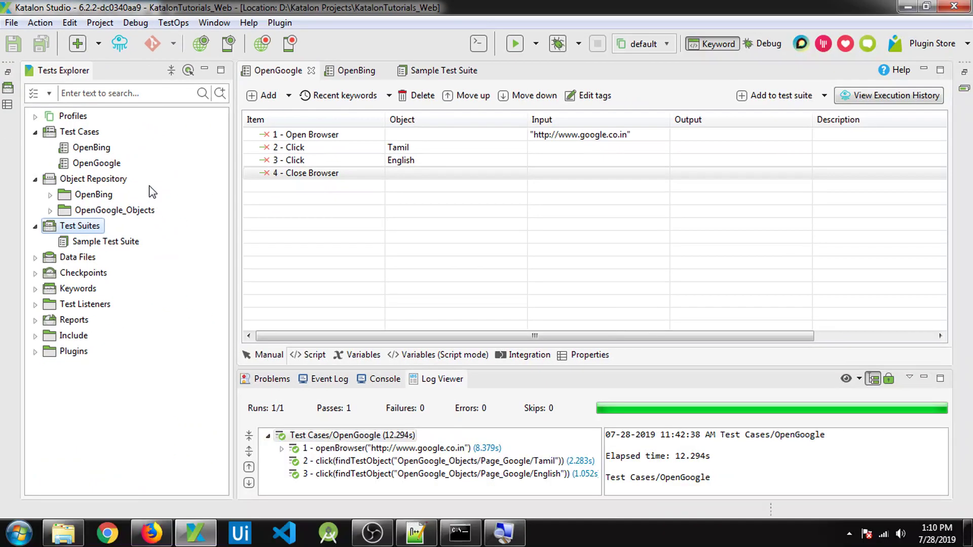
{"action": "right_click", "coordinate": [93, 230]}
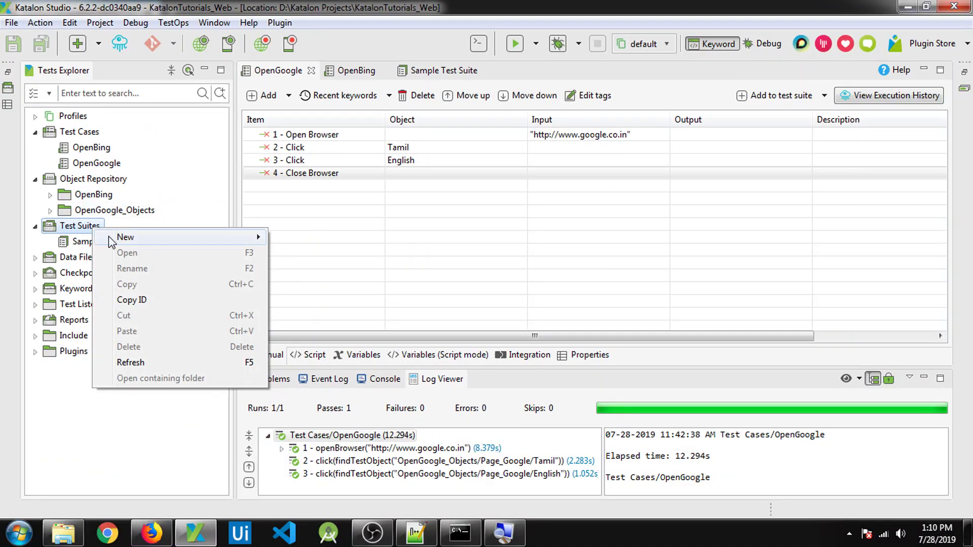
{"action": "double_click", "coordinate": [76, 242]}
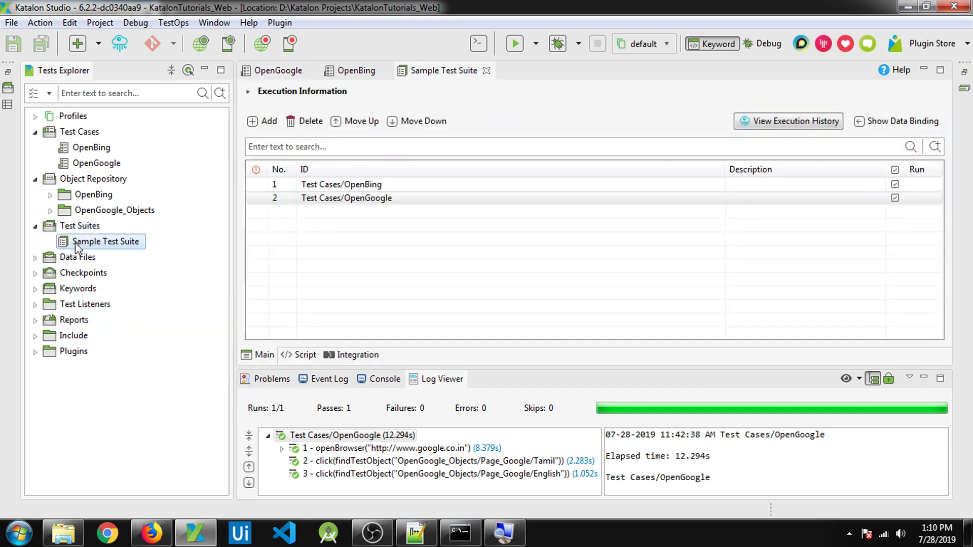
{"action": "left_click", "coordinate": [456, 199]}
{"action": "left_click", "coordinate": [661, 185]}
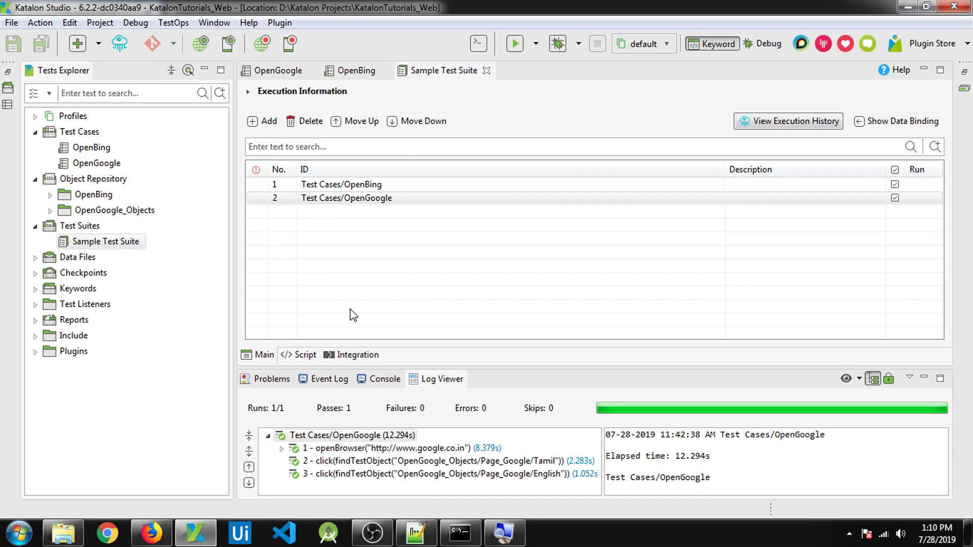
{"action": "left_click", "coordinate": [371, 202]}
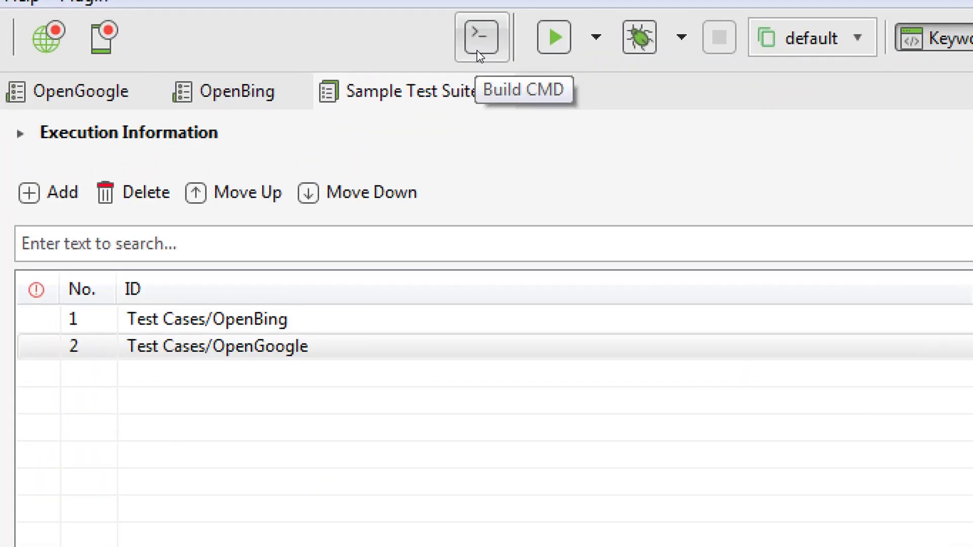
- Generate the console-mode command for Test Suites/Sample Test Suite with Chrome and the default profile, select its full text, and close the generated command
{"action": "left_click", "coordinate": [478, 51]}
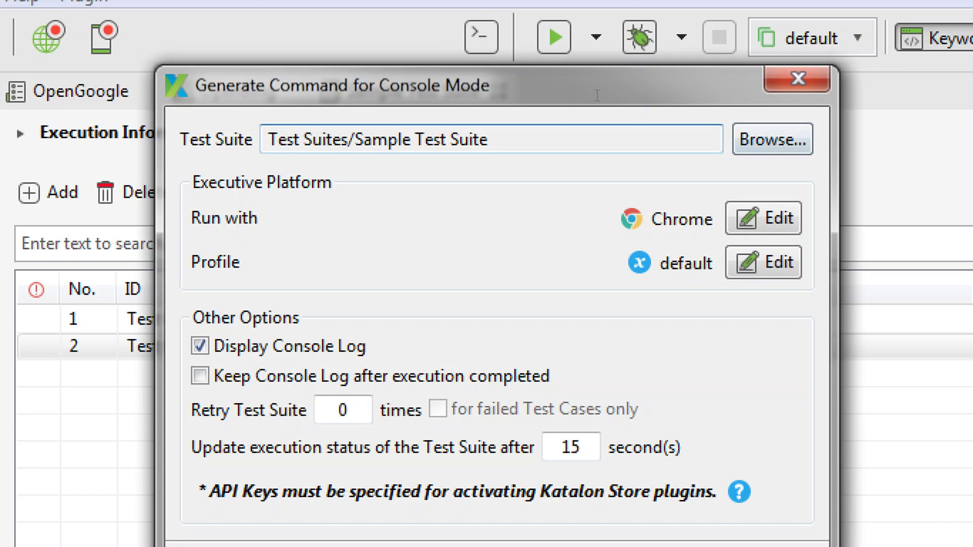
{"action": "key", "text": "Return"}
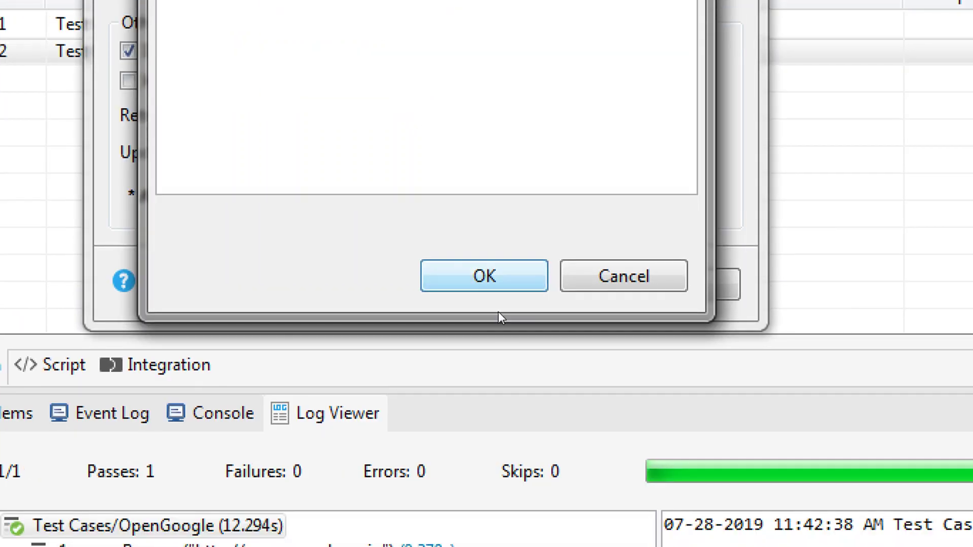
{"action": "key", "text": "Return"}
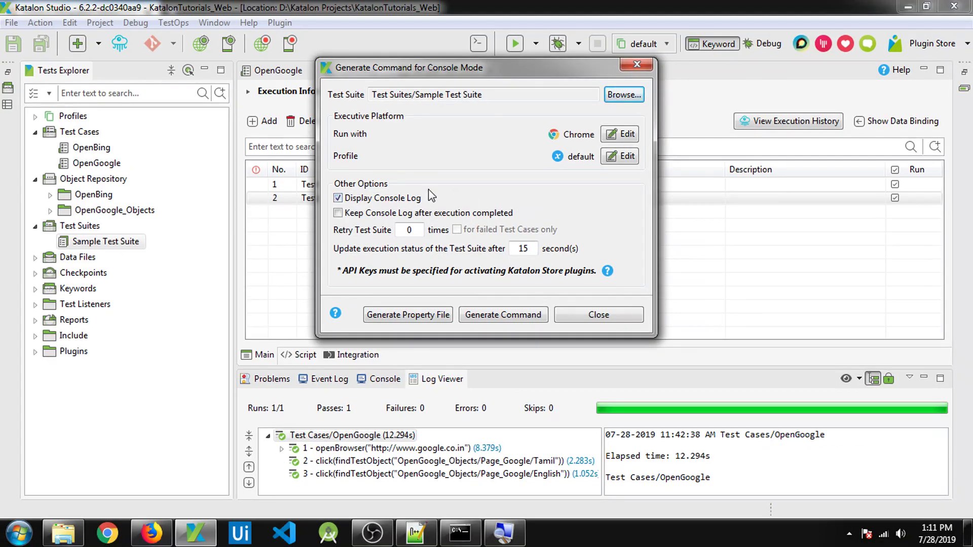
{"action": "left_click", "coordinate": [515, 321]}
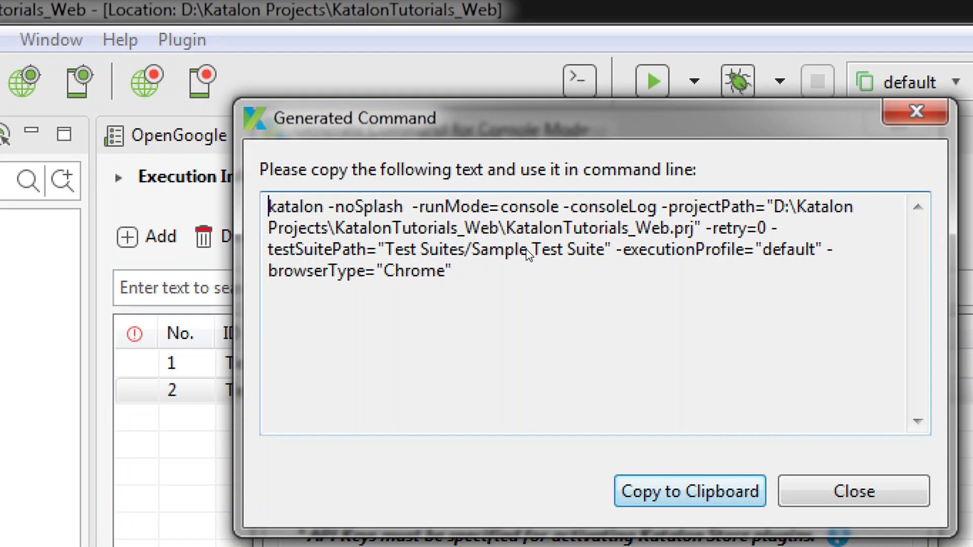
{"action": "key", "text": "ctrl+a"}
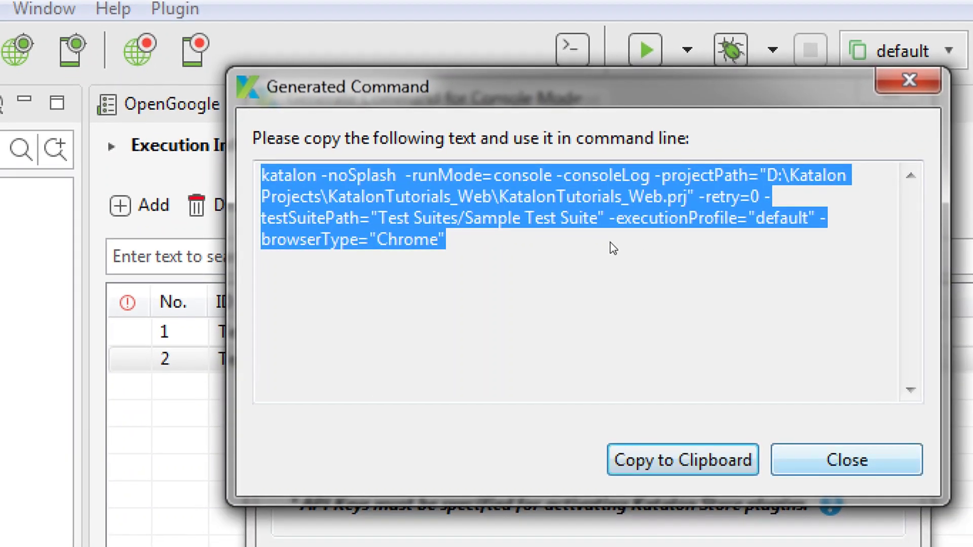
{"action": "key", "text": "Escape"}
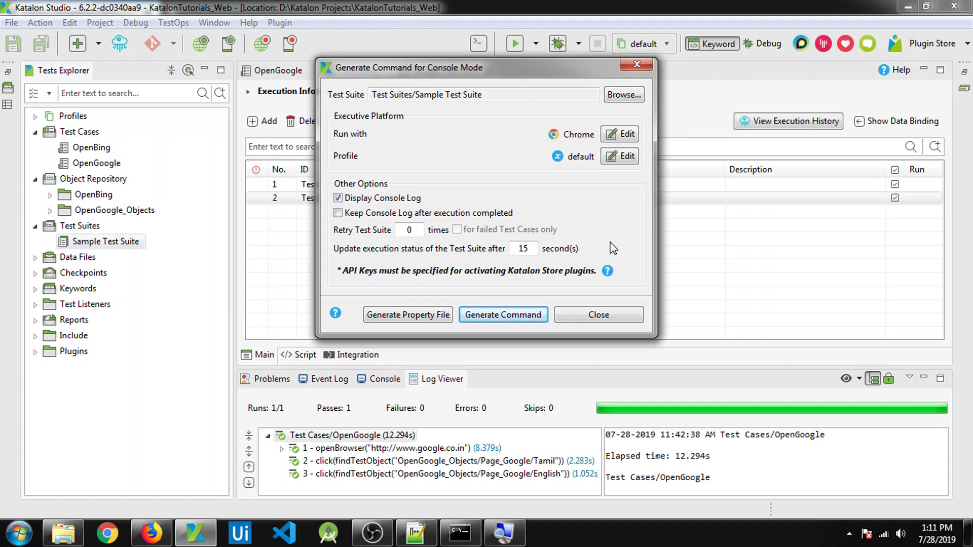
- Switch to Notepad++ and copy the Katalon folder path and full katalon command from lines 23 and 24, leaving out "cd /d"
{"action": "left_click", "coordinate": [416, 533]}
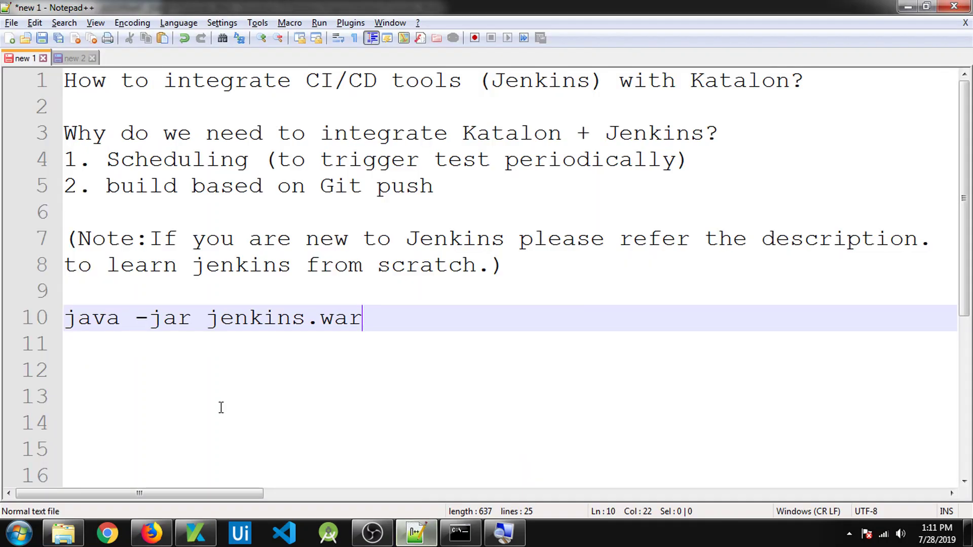
{"action": "scroll", "coordinate": [226, 408], "scroll_direction": "down", "scroll_amount": 3}
{"action": "left_click_drag", "start_coordinate": [150, 400], "coordinate": [931, 423]}
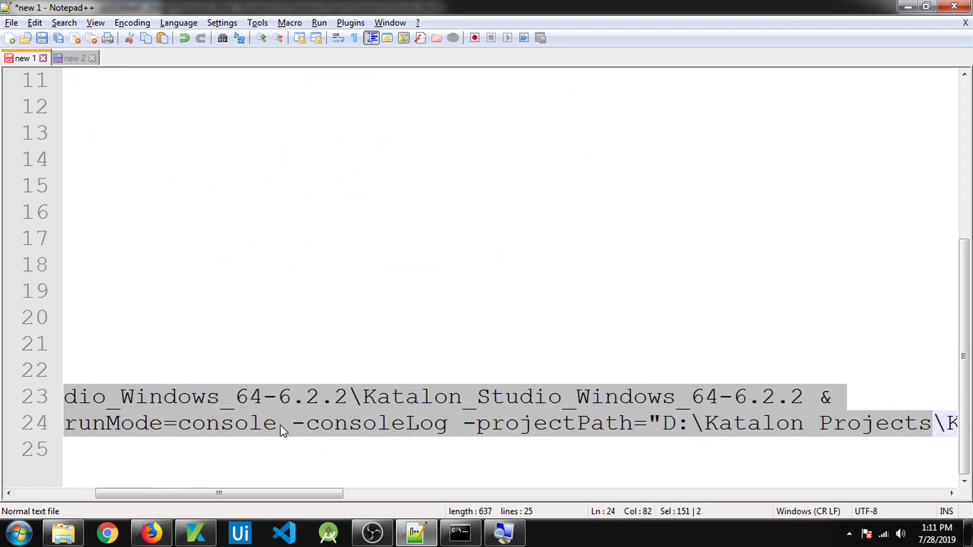
{"action": "left_click_drag", "start_coordinate": [262, 493], "coordinate": [144, 497]}
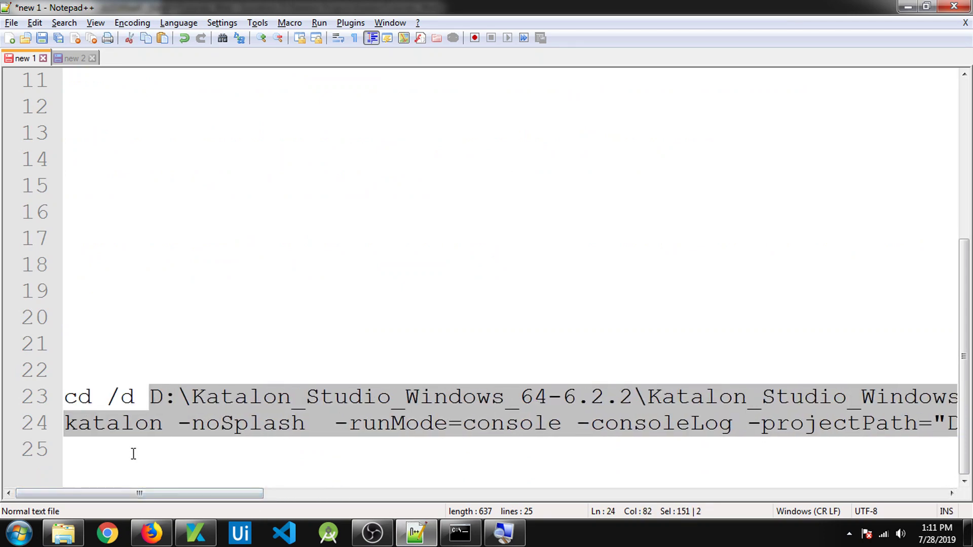
{"action": "key", "text": "shift+Right"}
{"action": "key", "text": "shift+Right"}
{"action": "key", "text": "shift+Right"}
{"action": "key", "text": "shift+Right"}
{"action": "key", "text": "shift+Right"}
{"action": "key", "text": "shift+Right"}
{"action": "key", "text": "shift+Right"}
{"action": "key", "text": "shift+Right"}
{"action": "key", "text": "shift+Right"}
{"action": "key", "text": "shift+Right"}
{"action": "key", "text": "shift+Right"}
{"action": "key", "text": "shift+Right"}
{"action": "key", "text": "shift+Right"}
{"action": "key", "text": "shift+Right"}
{"action": "key", "text": "shift+Right"}
{"action": "key", "text": "shift+Right"}
{"action": "key", "text": "shift+Right"}
{"action": "key", "text": "shift+Right"}
{"action": "key", "text": "shift+Right"}
{"action": "key", "text": "shift+Right"}
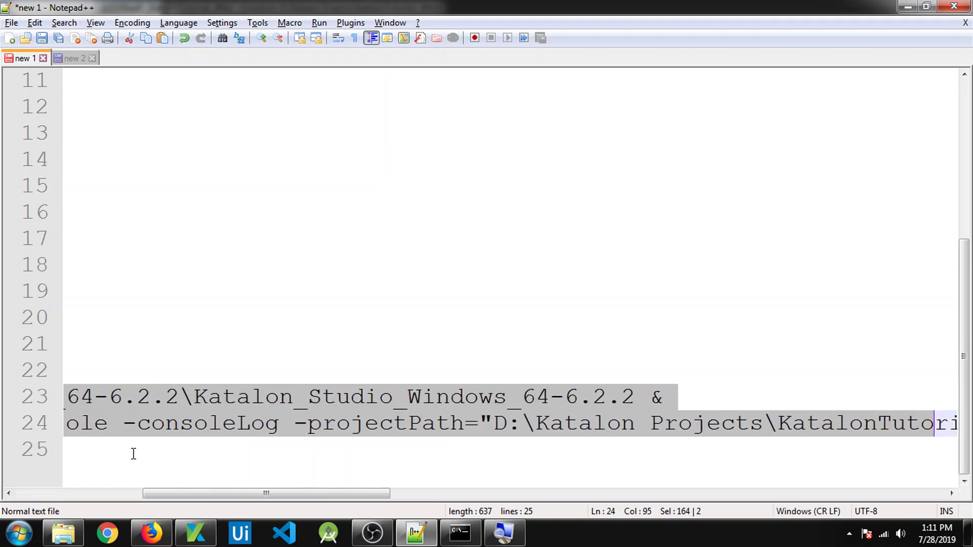
{"action": "key", "text": "shift+Right"}
{"action": "key", "text": "shift+Right"}
{"action": "key", "text": "shift+Right"}
{"action": "key", "text": "shift+Right"}
{"action": "key", "text": "shift+Right"}
{"action": "key", "text": "shift+Right"}
{"action": "key", "text": "shift+Right"}
{"action": "key", "text": "shift+Right"}
{"action": "key", "text": "shift+Right"}
{"action": "key", "text": "shift+Right"}
{"action": "key", "text": "shift+Right"}
{"action": "key", "text": "shift+Right"}
{"action": "key", "text": "shift+Right"}
{"action": "key", "text": "shift+Right"}
{"action": "key", "text": "shift+Right"}
{"action": "key", "text": "shift+Right"}
{"action": "key", "text": "shift+Right"}
{"action": "key", "text": "shift+Right"}
{"action": "key", "text": "shift+Right"}
{"action": "key", "text": "shift+Right"}
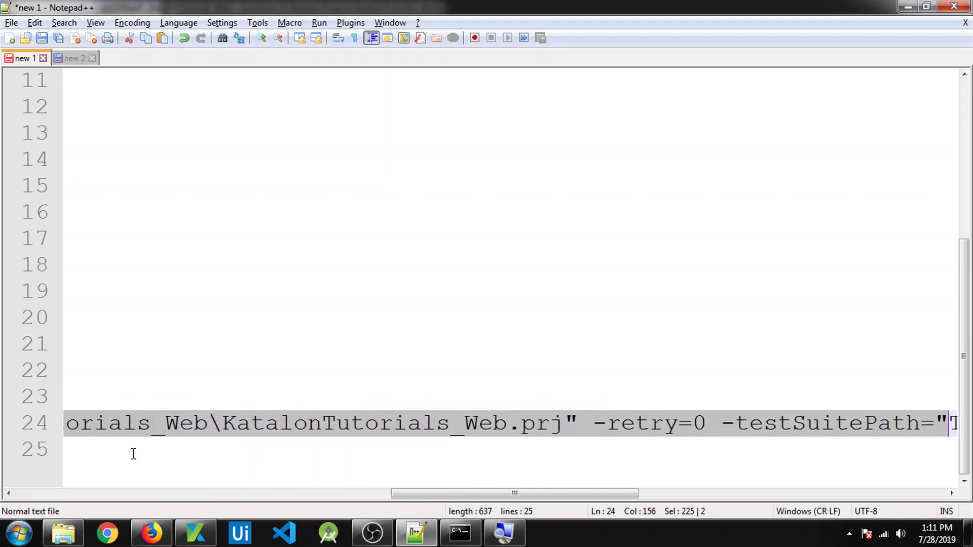
{"action": "key", "text": "shift+Right"}
{"action": "key", "text": "shift+Right"}
{"action": "key", "text": "shift+Right"}
{"action": "key", "text": "shift+Right"}
{"action": "key", "text": "shift+Right"}
{"action": "key", "text": "shift+Right"}
{"action": "key", "text": "shift+Right"}
{"action": "key", "text": "shift+Right"}
{"action": "key", "text": "shift+Right"}
{"action": "key", "text": "shift+Right"}
{"action": "key", "text": "shift+Right"}
{"action": "key", "text": "shift+Right"}
{"action": "key", "text": "shift+Right"}
{"action": "key", "text": "shift+Right"}
{"action": "key", "text": "shift+Right"}
{"action": "key", "text": "shift+Right"}
{"action": "key", "text": "shift+Right"}
{"action": "key", "text": "shift+Right"}
{"action": "key", "text": "shift+Right"}
{"action": "key", "text": "shift+Right"}
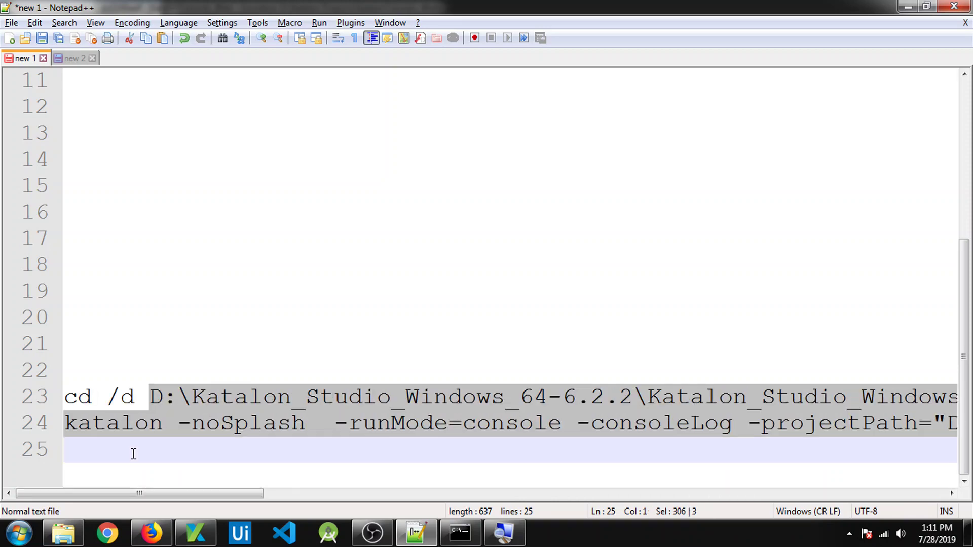
- Switch to Firefox, add an Execute Windows batch command build step containing the copied Katalon command, and save the project configuration
{"action": "left_click", "coordinate": [146, 539]}
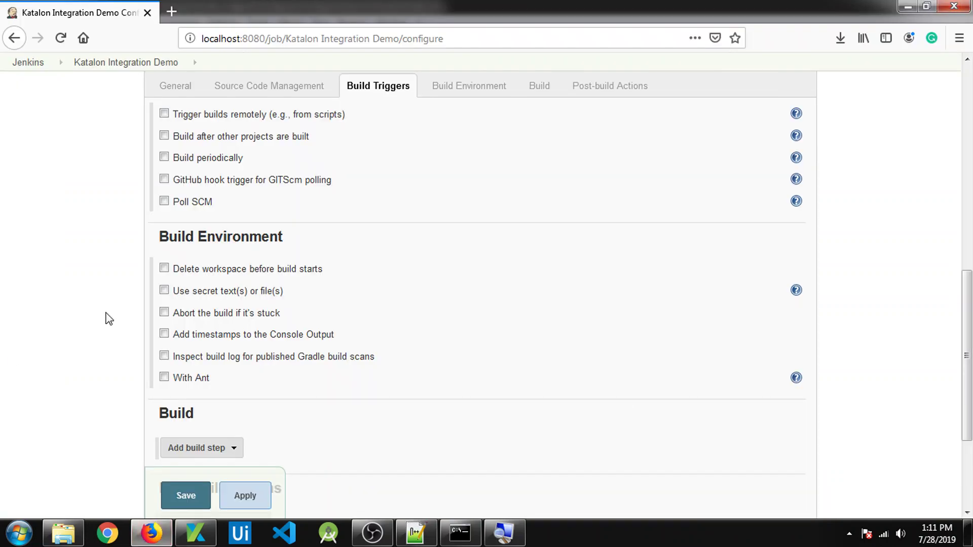
{"action": "scroll", "coordinate": [199, 370], "scroll_direction": "down", "scroll_amount": 3}
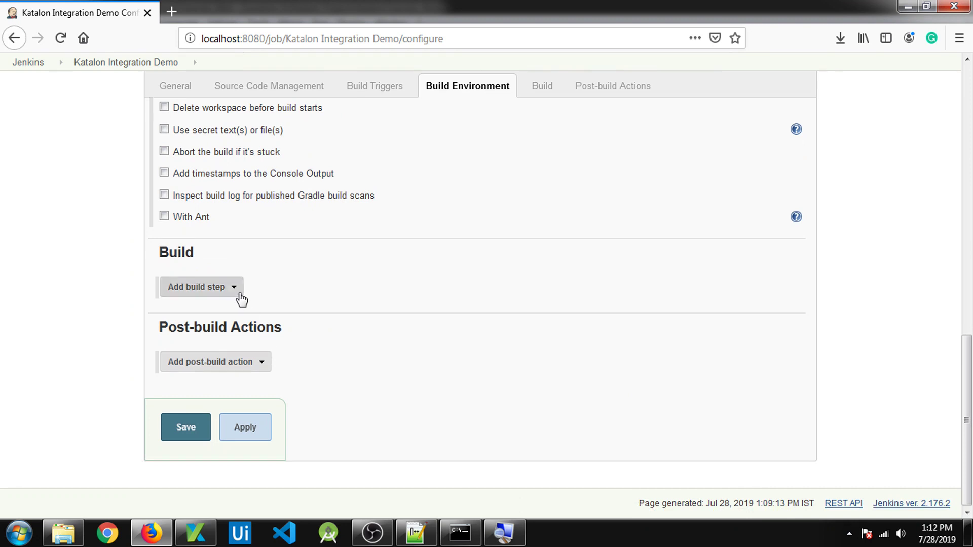
{"action": "left_click", "coordinate": [233, 289]}
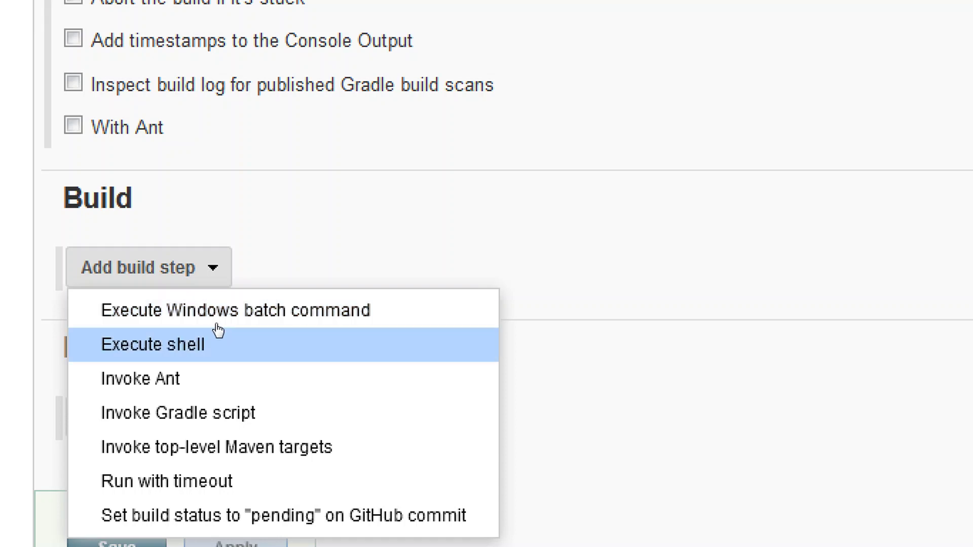
{"action": "left_click", "coordinate": [261, 311]}
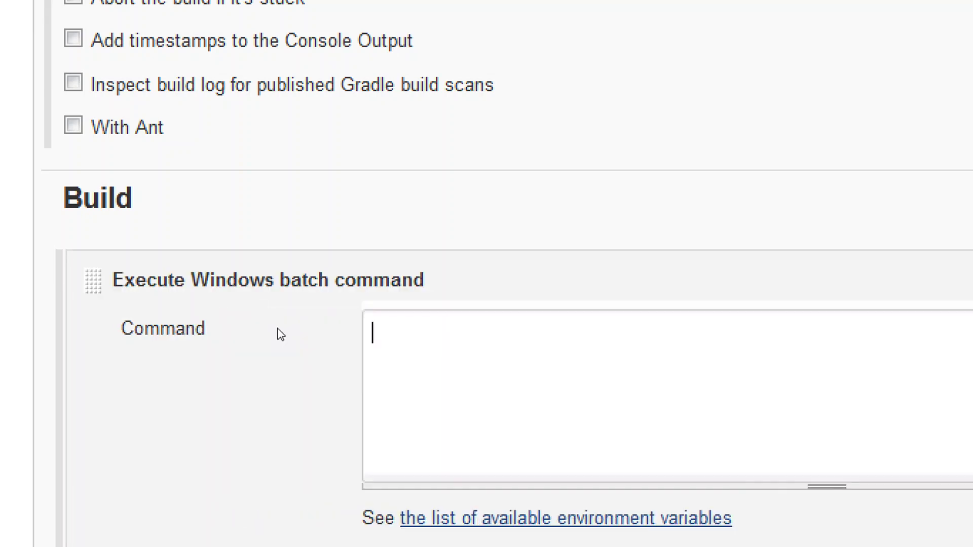
{"action": "key", "text": "ctrl+v"}
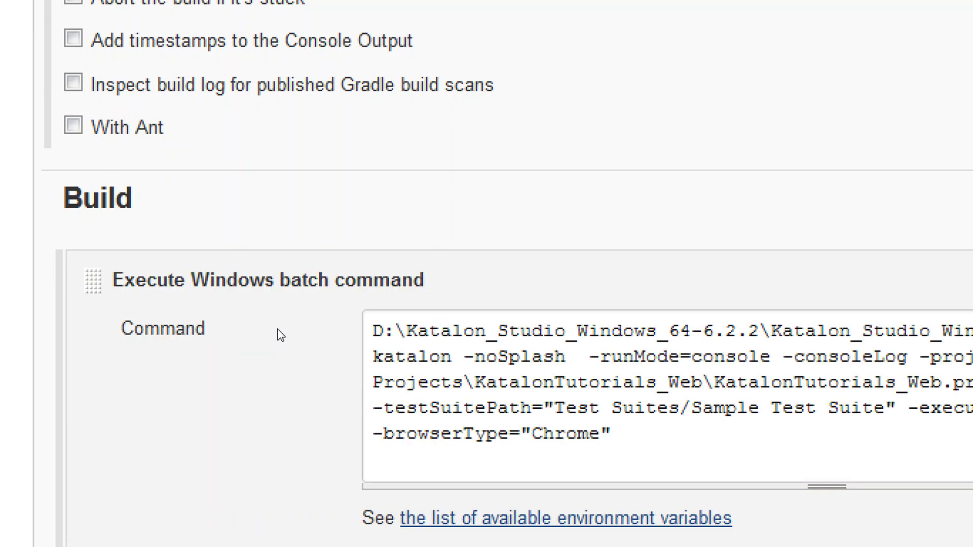
{"action": "key", "text": "BackSpace"}
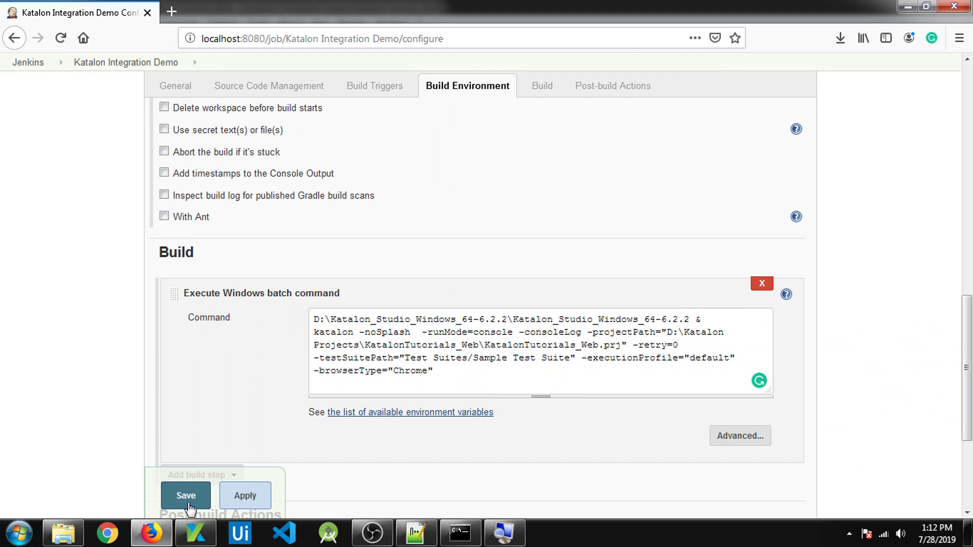
{"action": "left_click", "coordinate": [235, 494]}
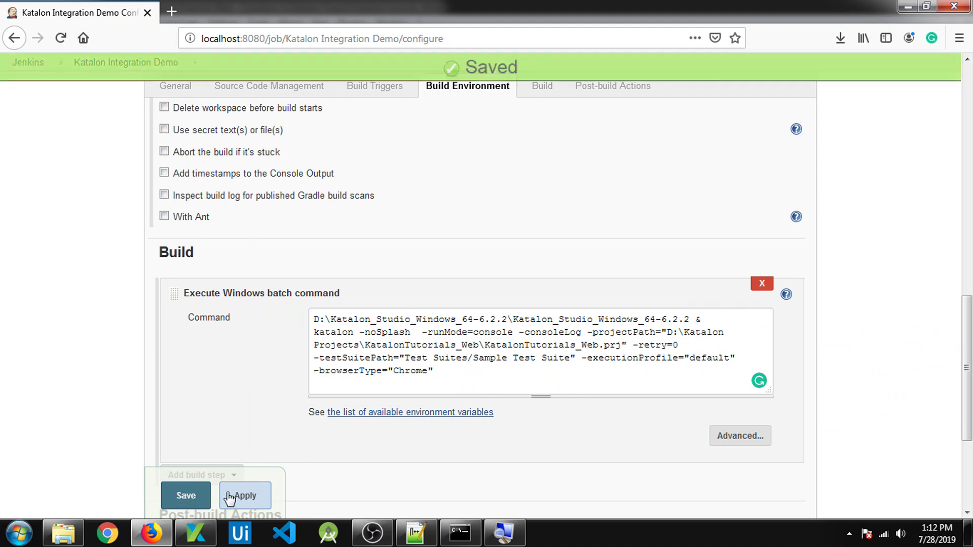
{"action": "left_click", "coordinate": [194, 498]}
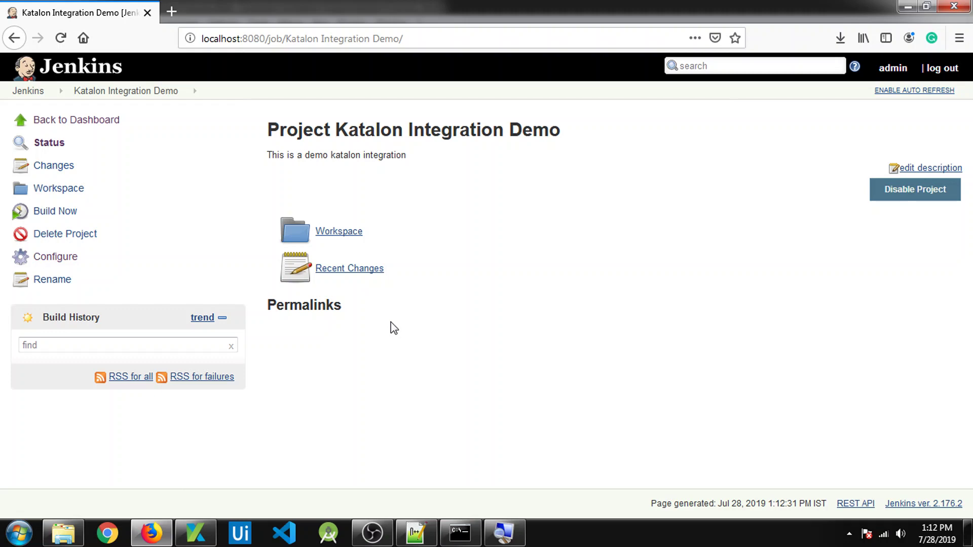
- Build the Katalon Integration Demo project and examine the console output of build #1
{"action": "left_click", "coordinate": [48, 212]}
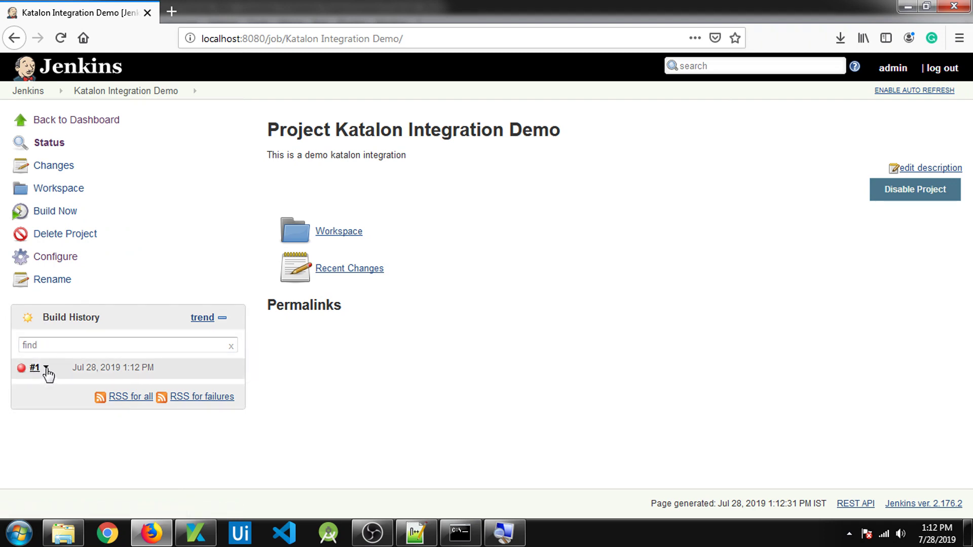
{"action": "left_click", "coordinate": [47, 370]}
{"action": "left_click", "coordinate": [71, 406]}
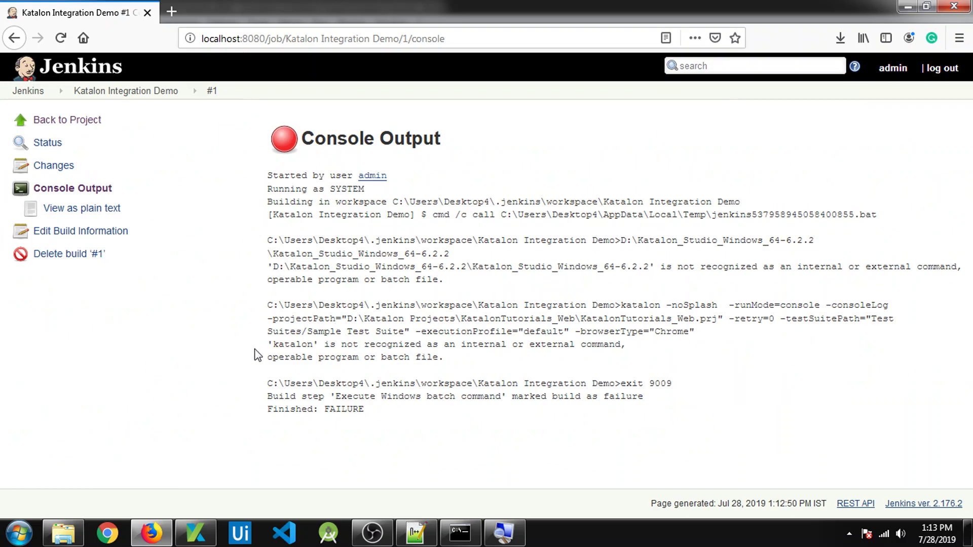
{"action": "left_click_drag", "start_coordinate": [267, 345], "coordinate": [613, 361]}
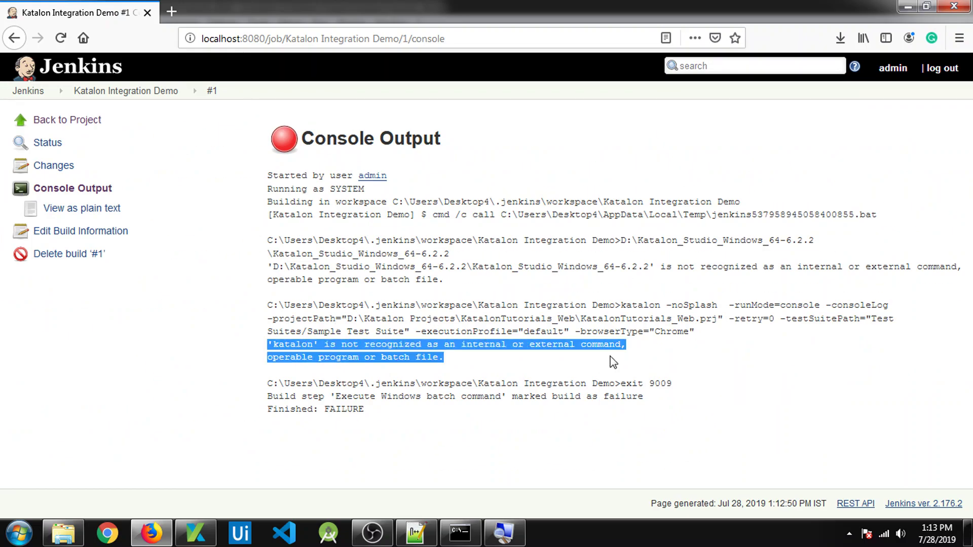
{"action": "left_click", "coordinate": [598, 338]}
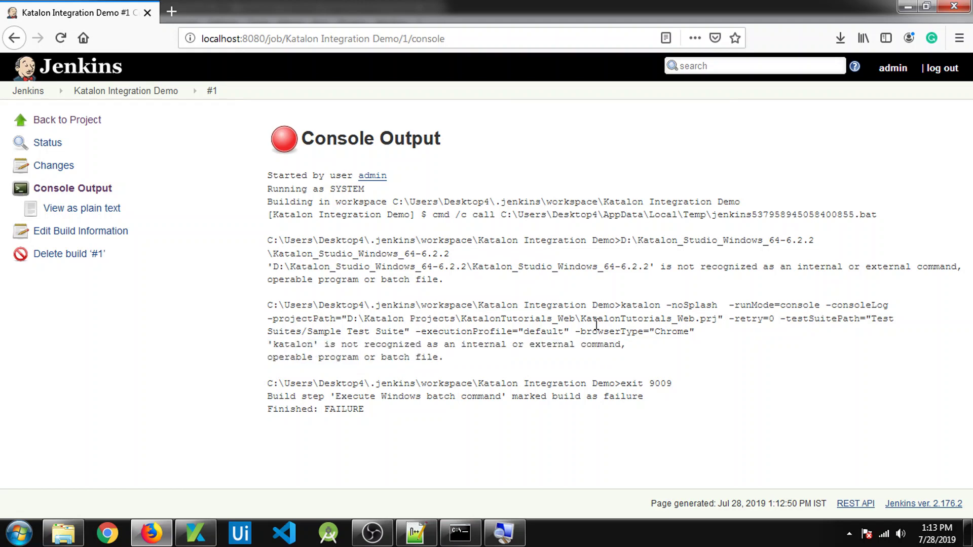
- Switch to File Explorer, locate the katalon application in the Katalon_Studio_Windows_64-6.2.2 folder, and select the folder's full path
{"action": "left_click", "coordinate": [60, 536]}
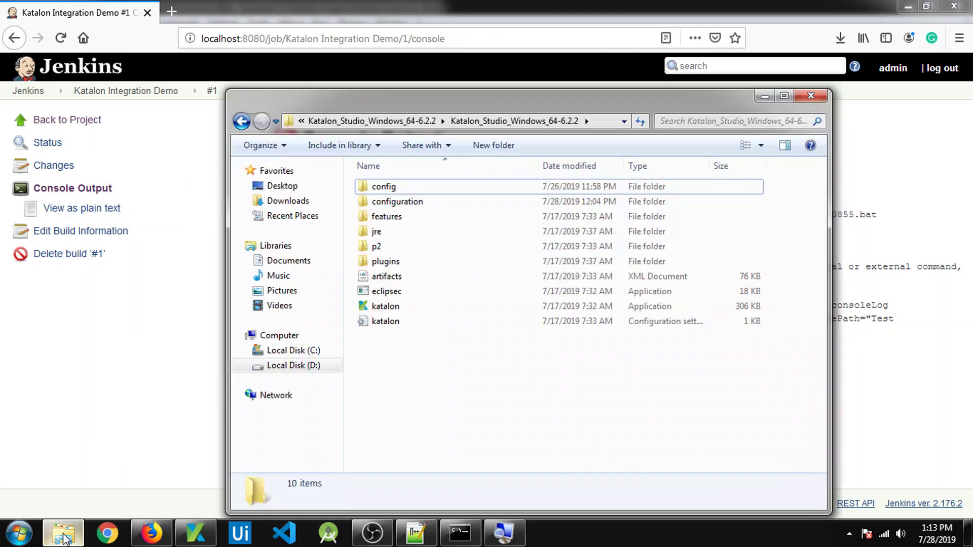
{"action": "left_click", "coordinate": [607, 121]}
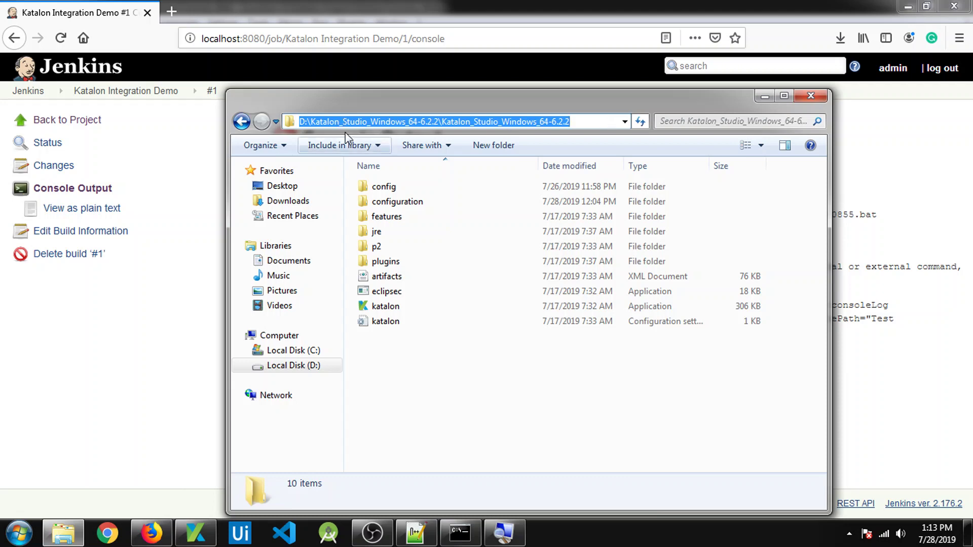
{"action": "left_click", "coordinate": [394, 307]}
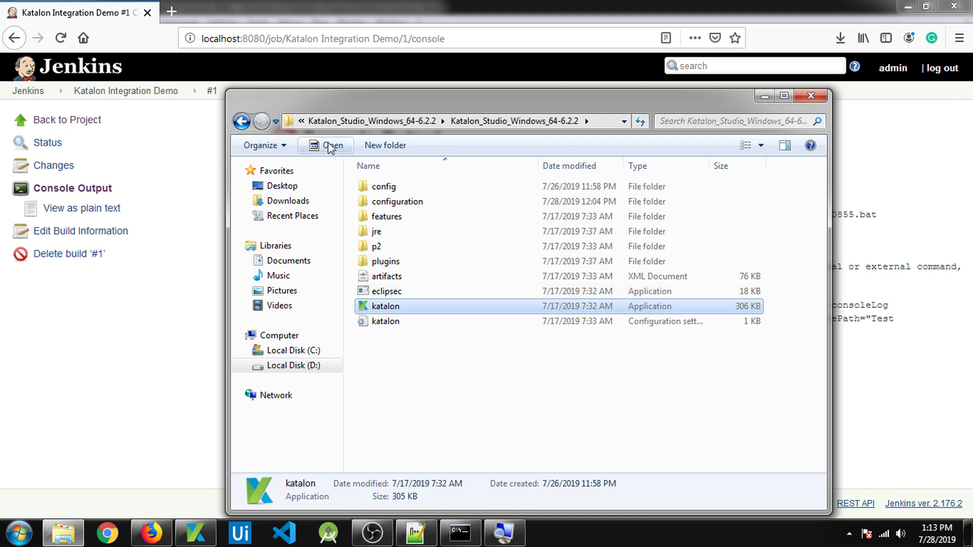
{"action": "left_click", "coordinate": [596, 123]}
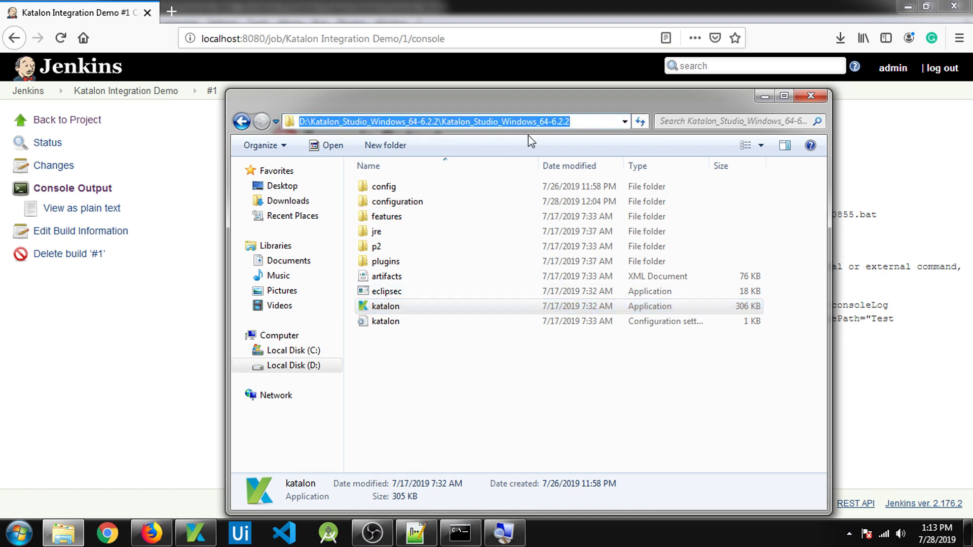
- Minimize File Explorer, switch to Notepad++, and select the "cd /d" prefix before the Katalon folder path on line 23
{"action": "left_click", "coordinate": [765, 96]}
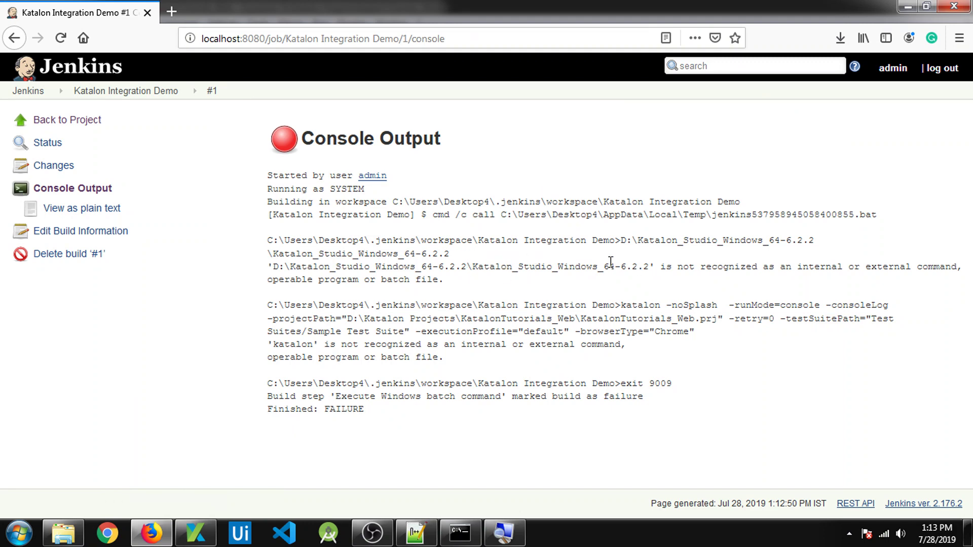
{"action": "left_click", "coordinate": [416, 532]}
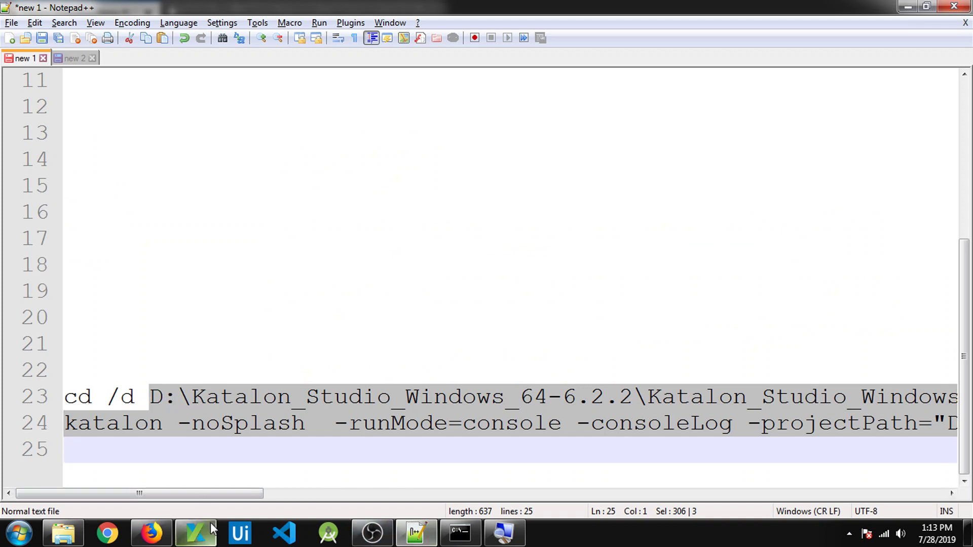
{"action": "left_click", "coordinate": [150, 398]}
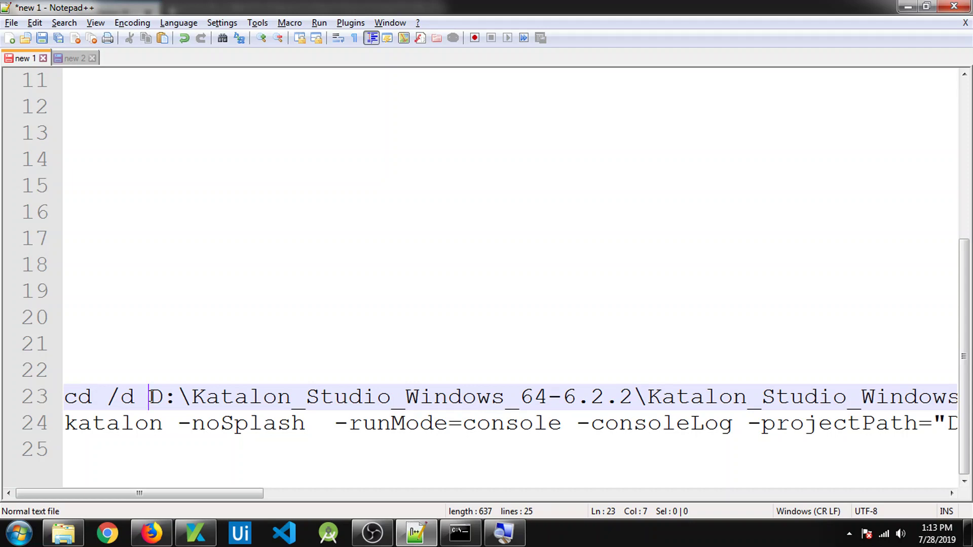
{"action": "key", "text": "shift+Right"}
{"action": "key", "text": "shift+Right"}
{"action": "key", "text": "shift+Right"}
{"action": "key", "text": "shift+Right"}
{"action": "key", "text": "shift+Right"}
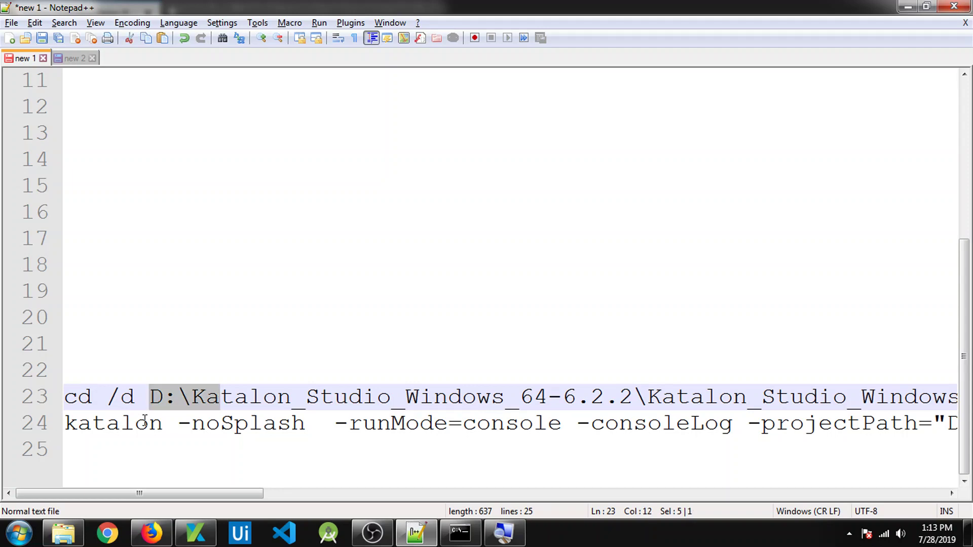
{"action": "left_click", "coordinate": [144, 398]}
{"action": "left_click_drag", "start_coordinate": [145, 397], "coordinate": [58, 396]}
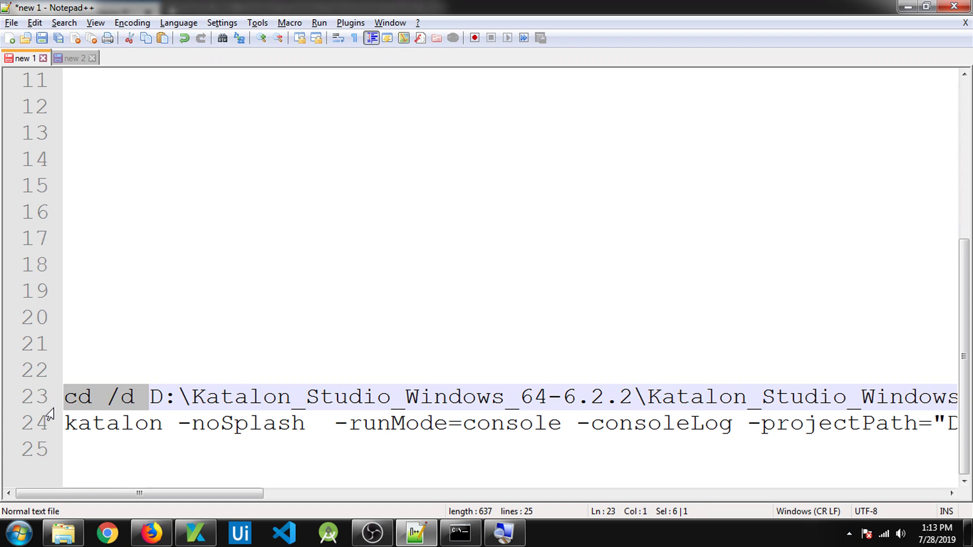
- Switch to Firefox, open the Katalon Integration Demo project's configuration, and insert "cd /d" before the folder path in its Windows batch command
{"action": "left_click", "coordinate": [151, 532]}
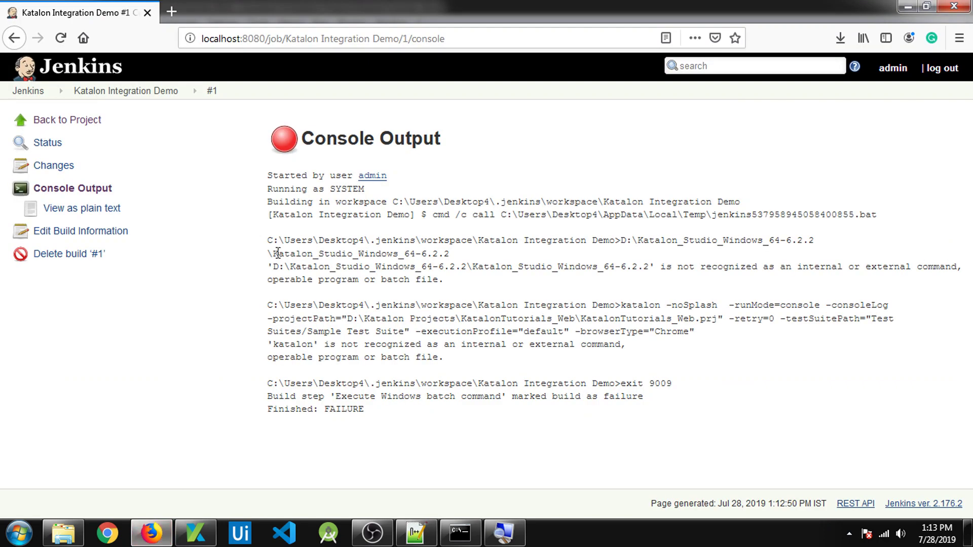
{"action": "left_click", "coordinate": [61, 122]}
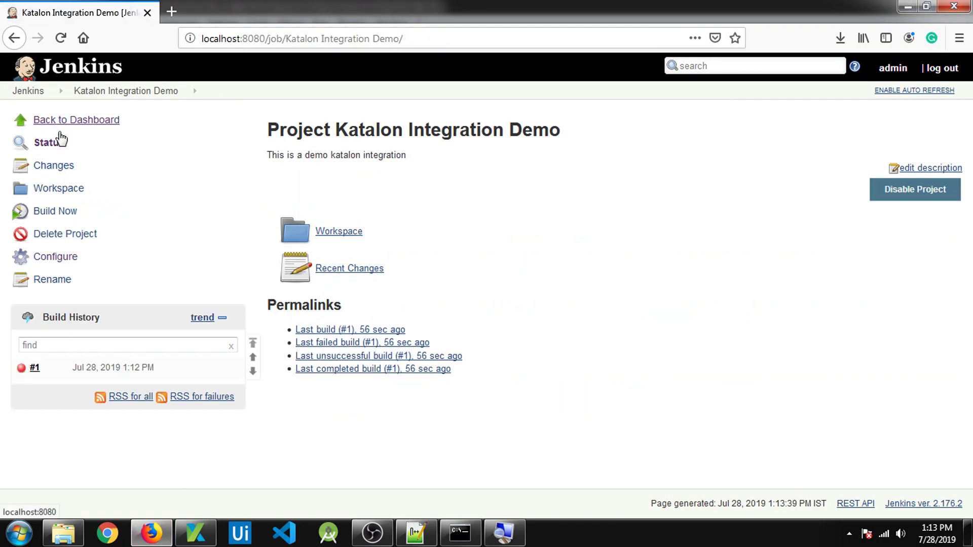
{"action": "left_click", "coordinate": [39, 262]}
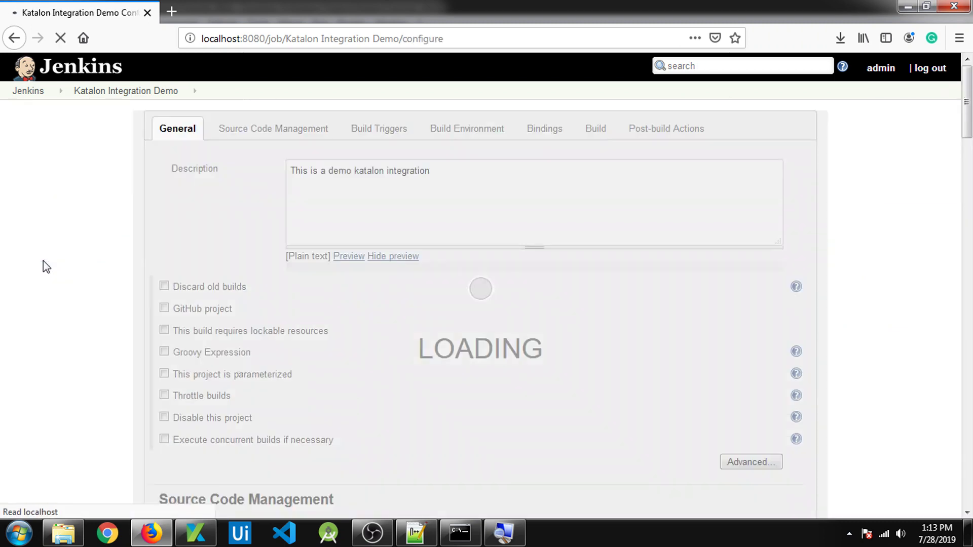
{"action": "scroll", "coordinate": [253, 299], "scroll_direction": "down", "scroll_amount": 10}
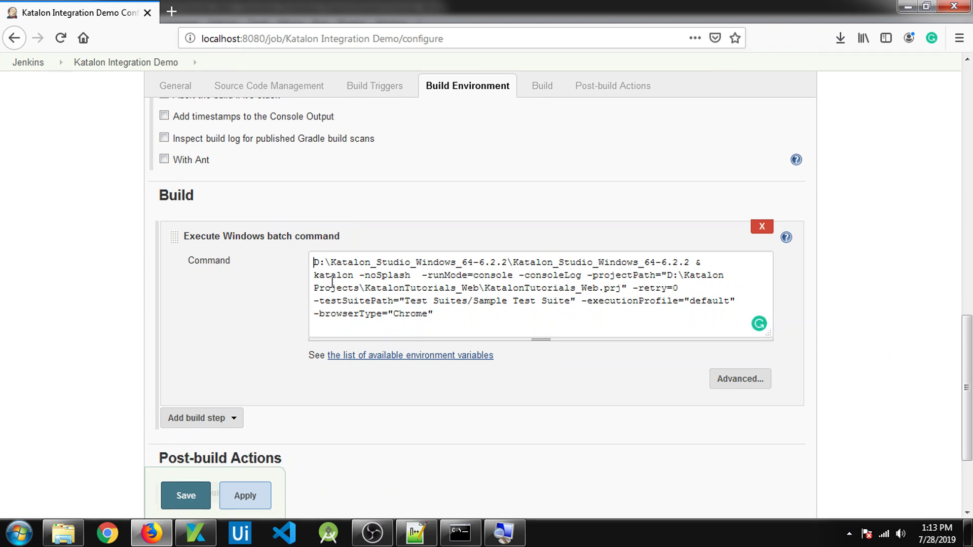
{"action": "type", "text": "cd /d"}
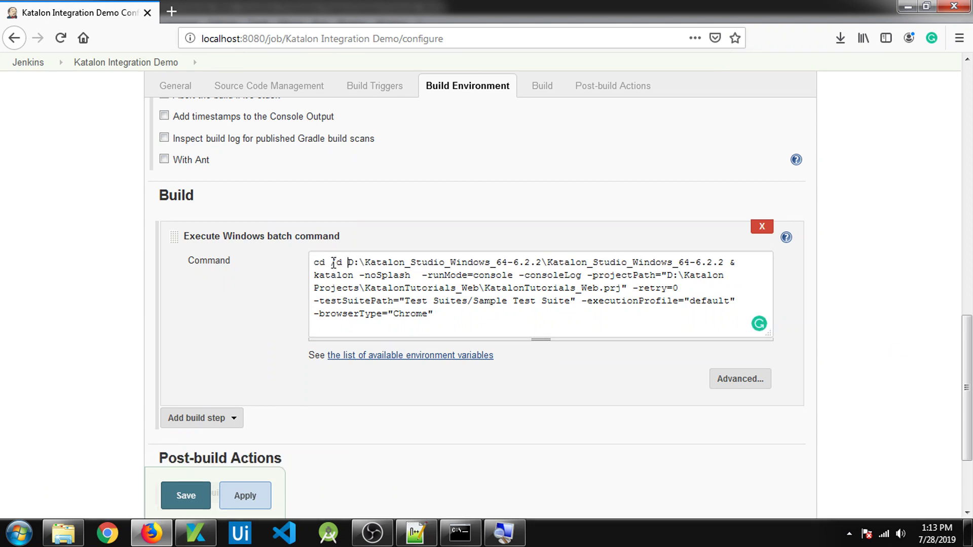
- Review the edited batch command, save the project configuration, and start a new build of Katalon Integration Demo
{"action": "left_click_drag", "start_coordinate": [349, 263], "coordinate": [307, 261]}
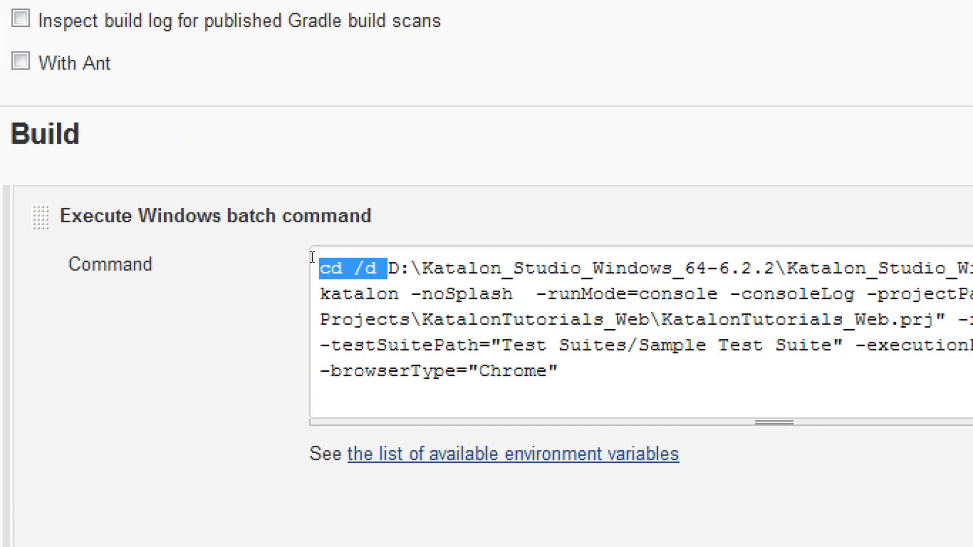
{"action": "key", "text": "Right"}
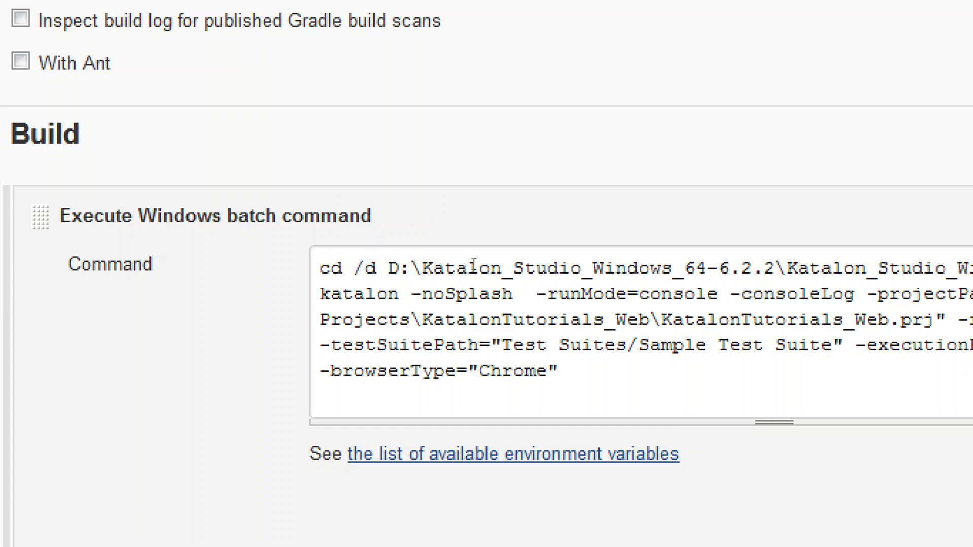
{"action": "left_click", "coordinate": [336, 285]}
{"action": "double_click", "coordinate": [328, 277]}
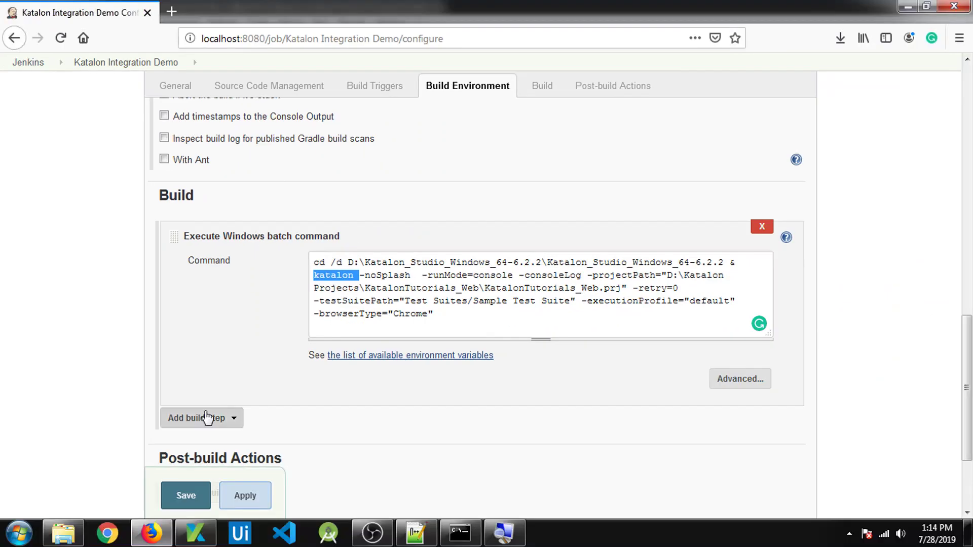
{"action": "left_click", "coordinate": [195, 495]}
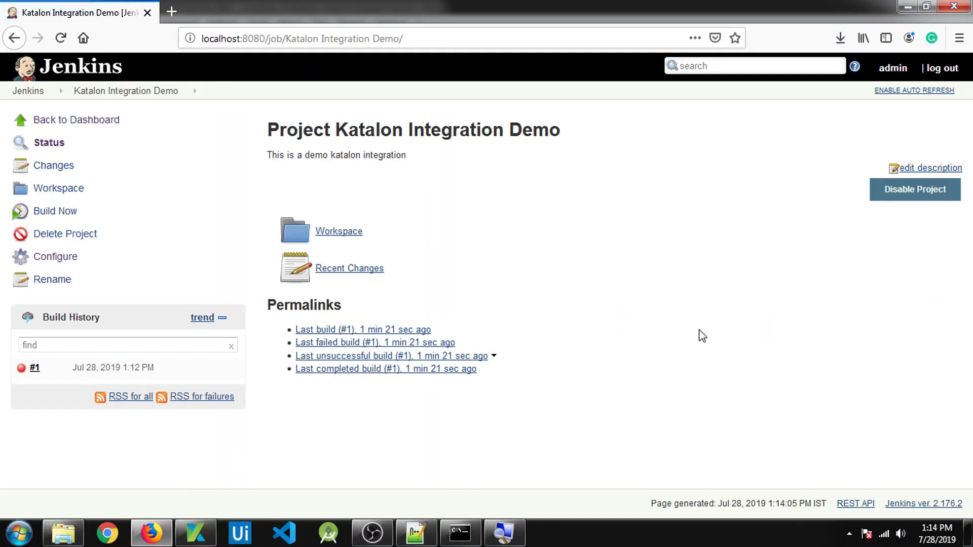
{"action": "left_click", "coordinate": [39, 210]}
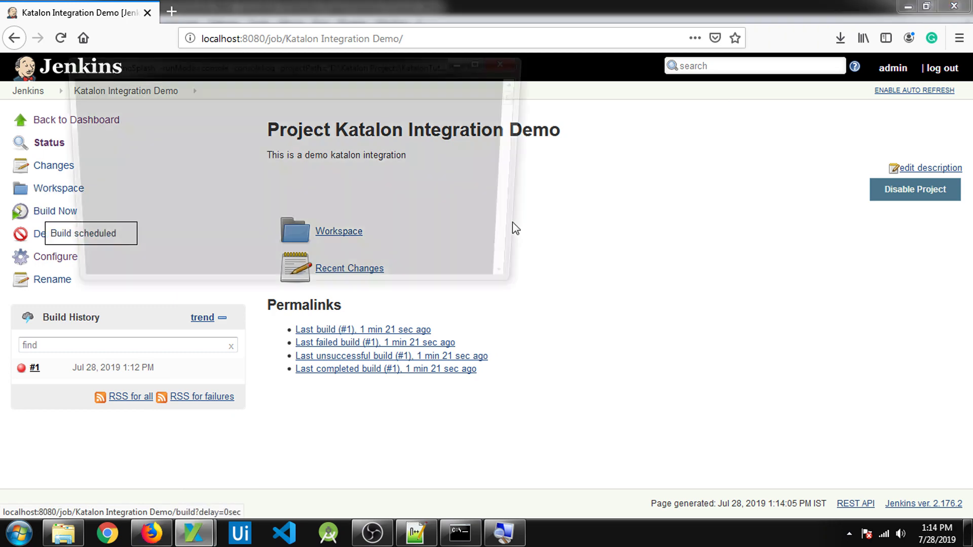